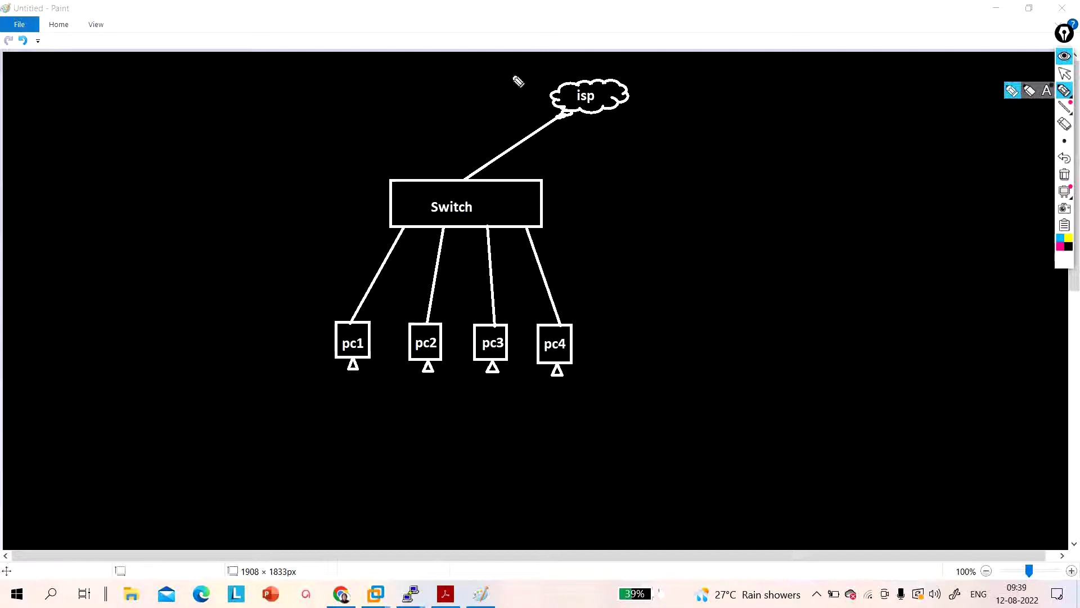
# Sketch a monitor linked to the Switch box with an underlined 'Manger.' label, after circling pc1–pc4.
pyautogui.moveTo(582, 306)
pyautogui.mouseDown()
pyautogui.moveTo(325, 308)
pyautogui.moveTo(661, 345)
pyautogui.moveTo(585, 307)
pyautogui.moveTo(624, 191)
pyautogui.moveTo(589, 147)
pyautogui.moveTo(643, 137)
pyautogui.mouseUp()
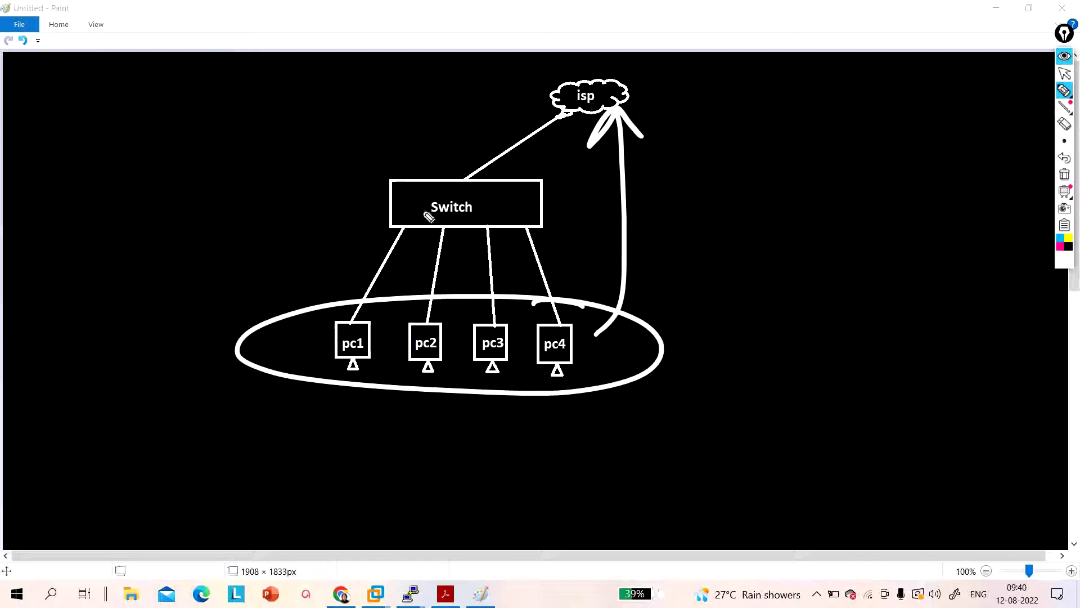
pyautogui.click(1065, 175)
pyautogui.click(1065, 90)
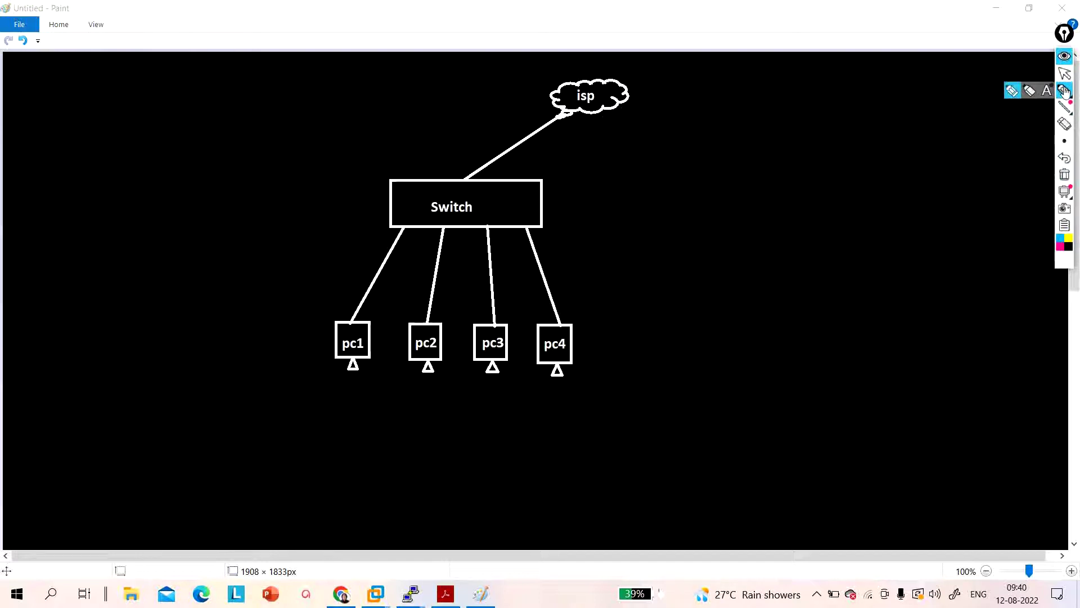
pyautogui.moveTo(171, 192)
pyautogui.mouseDown()
pyautogui.moveTo(237, 156)
pyautogui.moveTo(163, 206)
pyautogui.moveTo(217, 225)
pyautogui.mouseUp()
pyautogui.moveTo(235, 177); pyautogui.dragTo(394, 209)
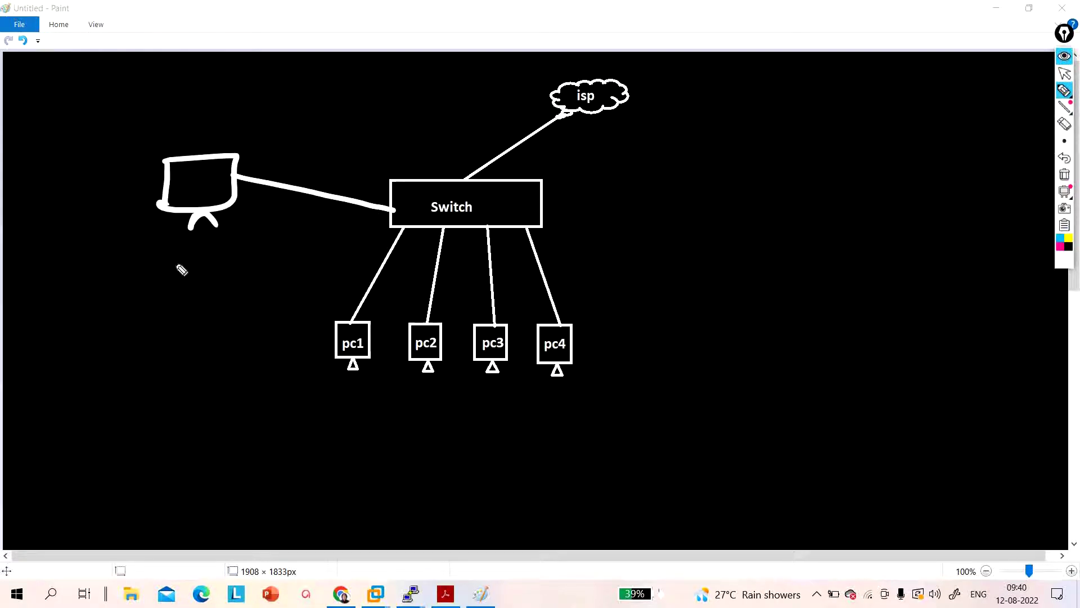
pyautogui.moveTo(110, 281)
pyautogui.mouseDown()
pyautogui.moveTo(118, 256)
pyautogui.moveTo(140, 272)
pyautogui.moveTo(182, 266)
pyautogui.moveTo(187, 283)
pyautogui.moveTo(223, 264)
pyautogui.moveTo(258, 261)
pyautogui.mouseUp()
pyautogui.moveTo(128, 309); pyautogui.dragTo(223, 303)
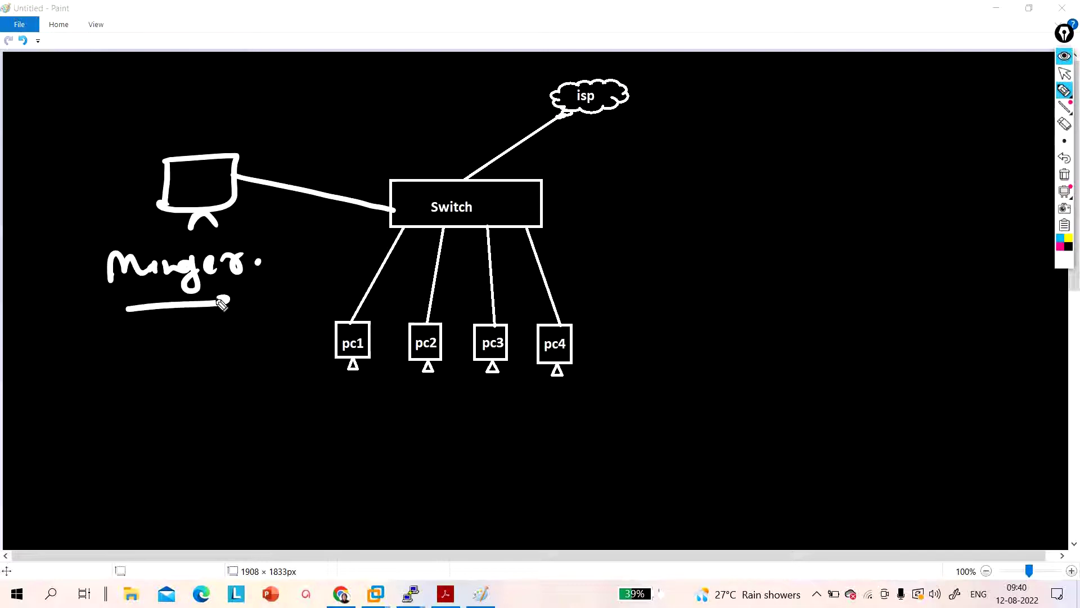
# Circle pc1–pc4 and the switch link, then erase all freehand annotations and return to selection.
pyautogui.moveTo(360, 383)
pyautogui.mouseDown()
pyautogui.moveTo(492, 394)
pyautogui.moveTo(371, 310)
pyautogui.moveTo(372, 381)
pyautogui.mouseUp()
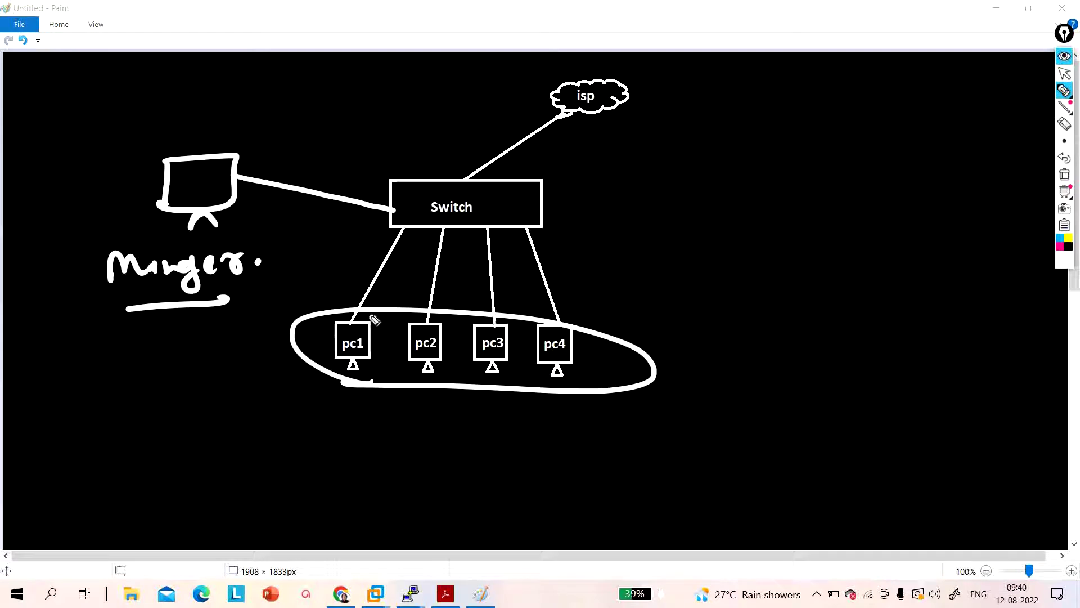
pyautogui.moveTo(388, 241)
pyautogui.mouseDown()
pyautogui.moveTo(524, 258)
pyautogui.moveTo(556, 243)
pyautogui.moveTo(530, 220)
pyautogui.moveTo(468, 213)
pyautogui.moveTo(415, 218)
pyautogui.moveTo(391, 235)
pyautogui.mouseUp()
pyautogui.moveTo(413, 200)
pyautogui.mouseDown()
pyautogui.moveTo(406, 226)
pyautogui.moveTo(386, 211)
pyautogui.moveTo(376, 233)
pyautogui.moveTo(390, 258)
pyautogui.moveTo(420, 254)
pyautogui.moveTo(409, 236)
pyautogui.moveTo(506, 260)
pyautogui.moveTo(543, 245)
pyautogui.moveTo(416, 246)
pyautogui.moveTo(540, 254)
pyautogui.mouseUp()
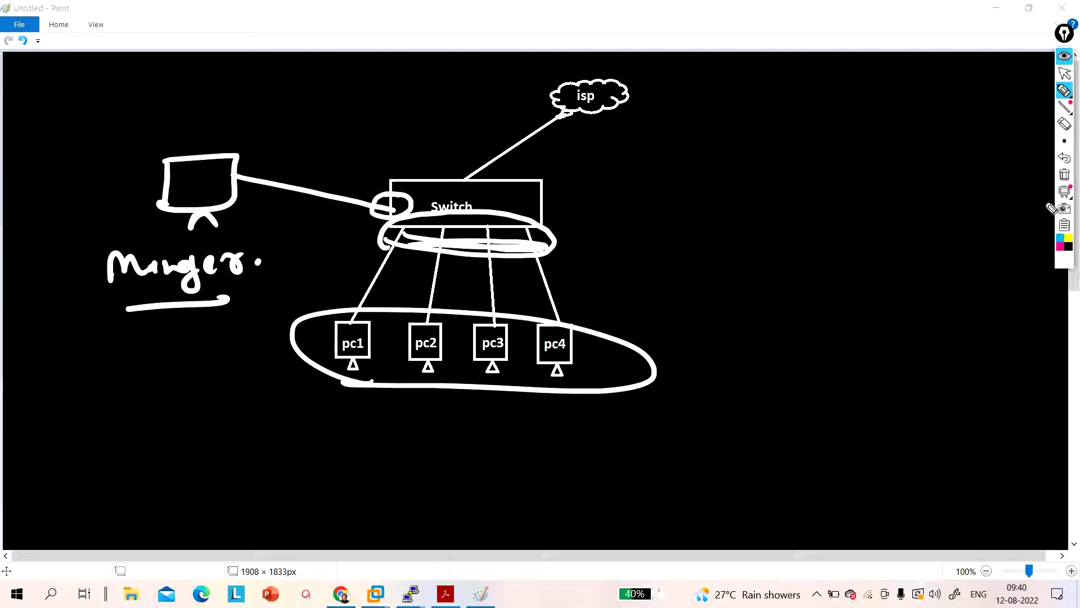
pyautogui.click(1063, 175)
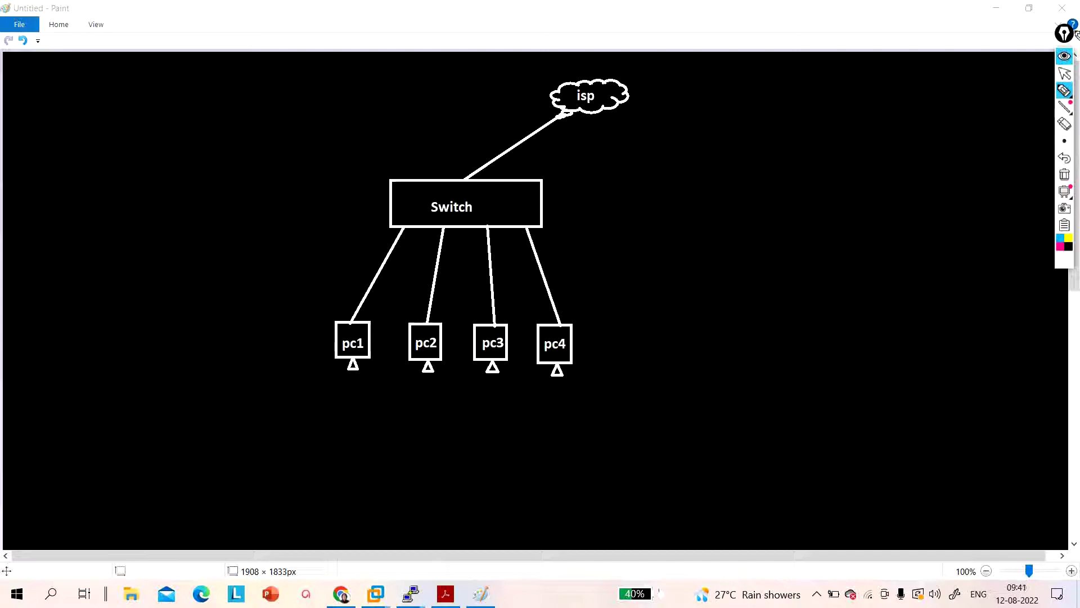
pyautogui.click(1064, 73)
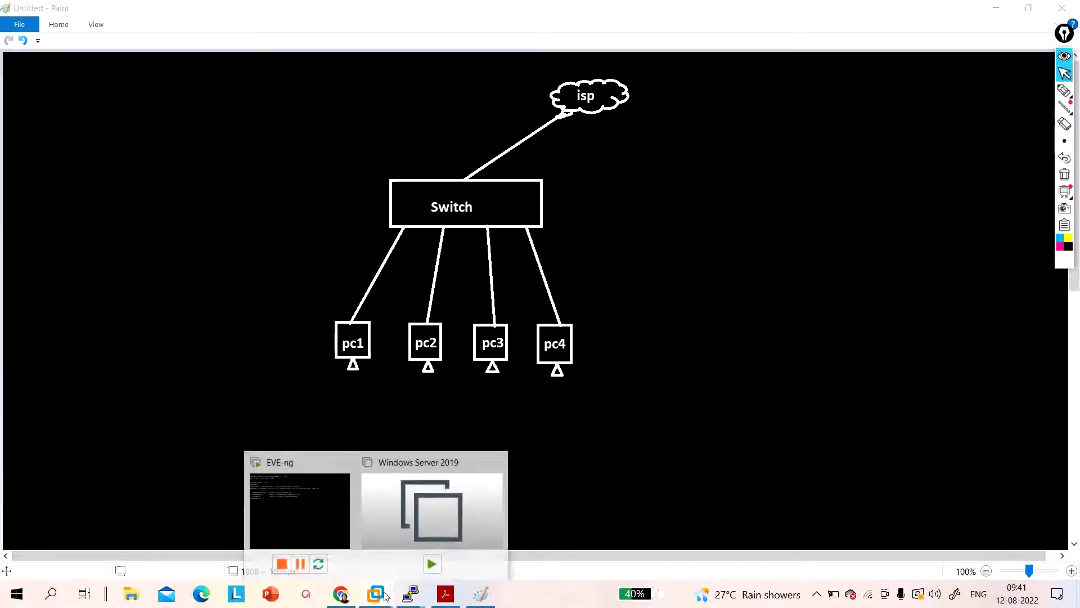
# On the EVE-ng topology, circle routers 7206VXR2, 7206VXR3 and 7206VXR4 in red.
pyautogui.click(344, 526)
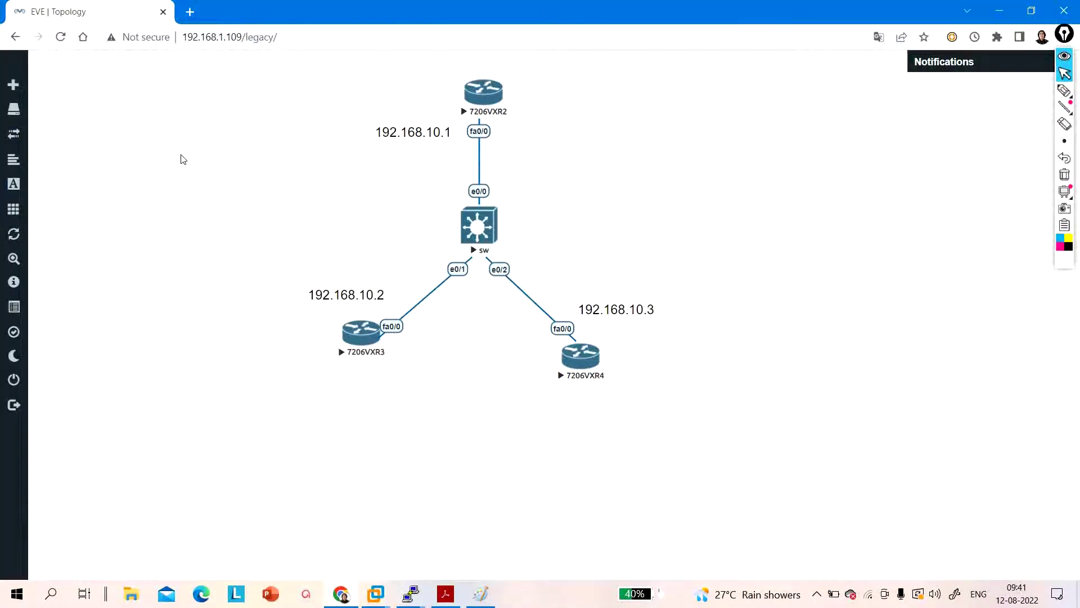
pyautogui.moveTo(477, 90)
pyautogui.mouseDown()
pyautogui.moveTo(565, 148)
pyautogui.moveTo(448, 84)
pyautogui.moveTo(531, 113)
pyautogui.moveTo(457, 92)
pyautogui.mouseUp()
pyautogui.moveTo(274, 302); pyautogui.dragTo(157, 165)
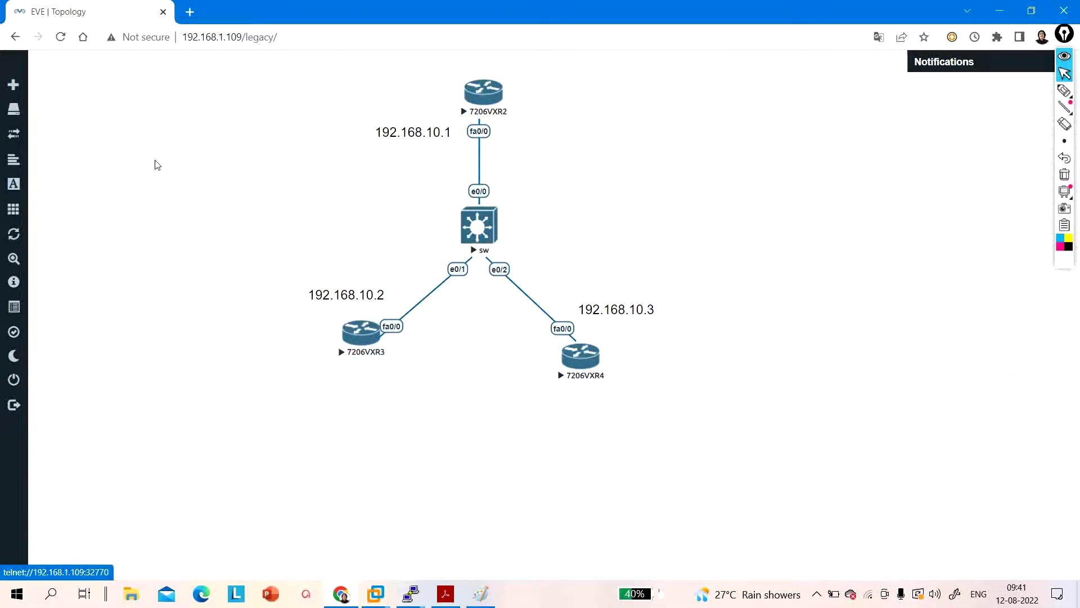
pyautogui.click(1064, 90)
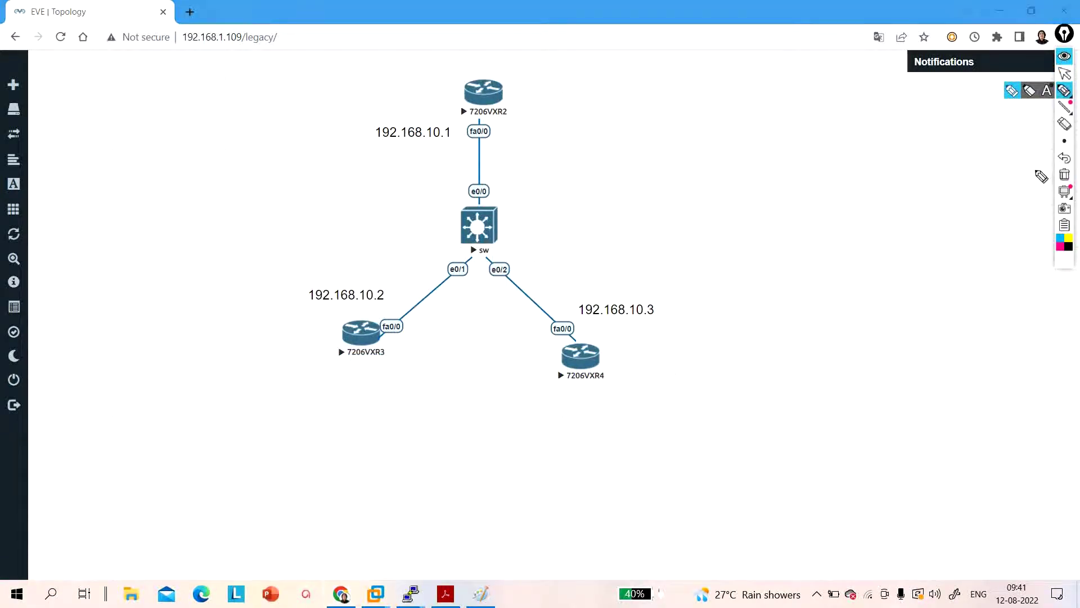
pyautogui.click(1061, 247)
pyautogui.click(1045, 173)
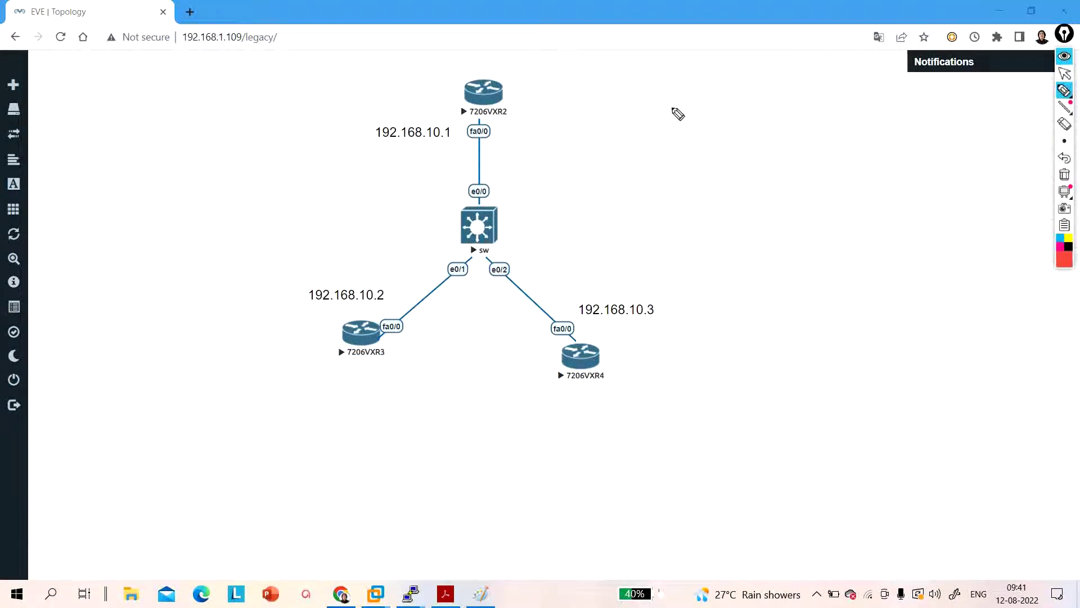
pyautogui.moveTo(514, 76)
pyautogui.mouseDown()
pyautogui.moveTo(525, 127)
pyautogui.moveTo(478, 101)
pyautogui.mouseUp()
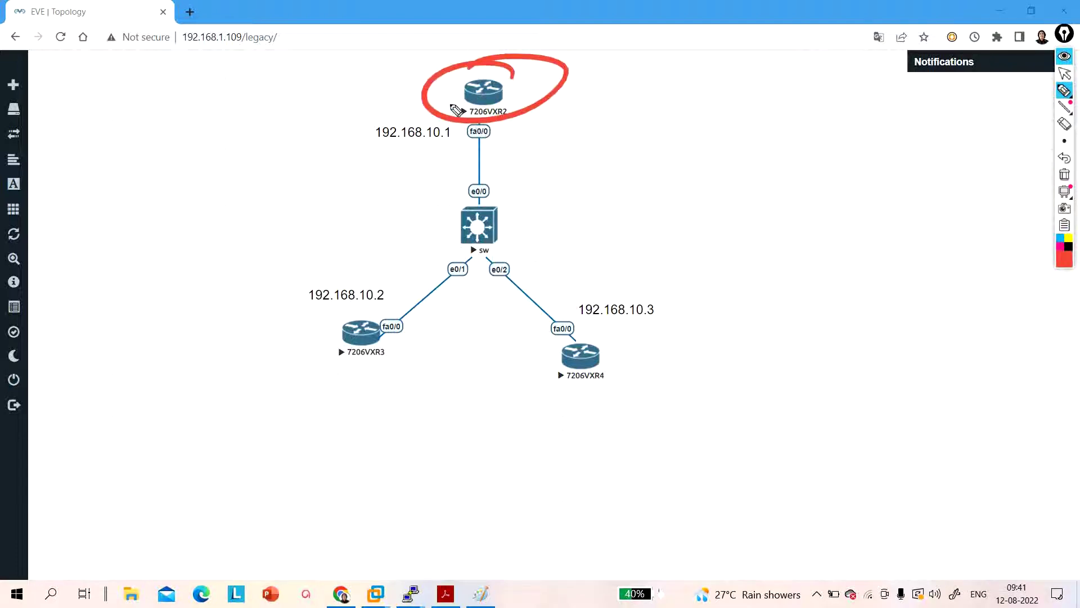
pyautogui.moveTo(350, 323); pyautogui.dragTo(419, 329)
pyautogui.moveTo(613, 341); pyautogui.dragTo(540, 345)
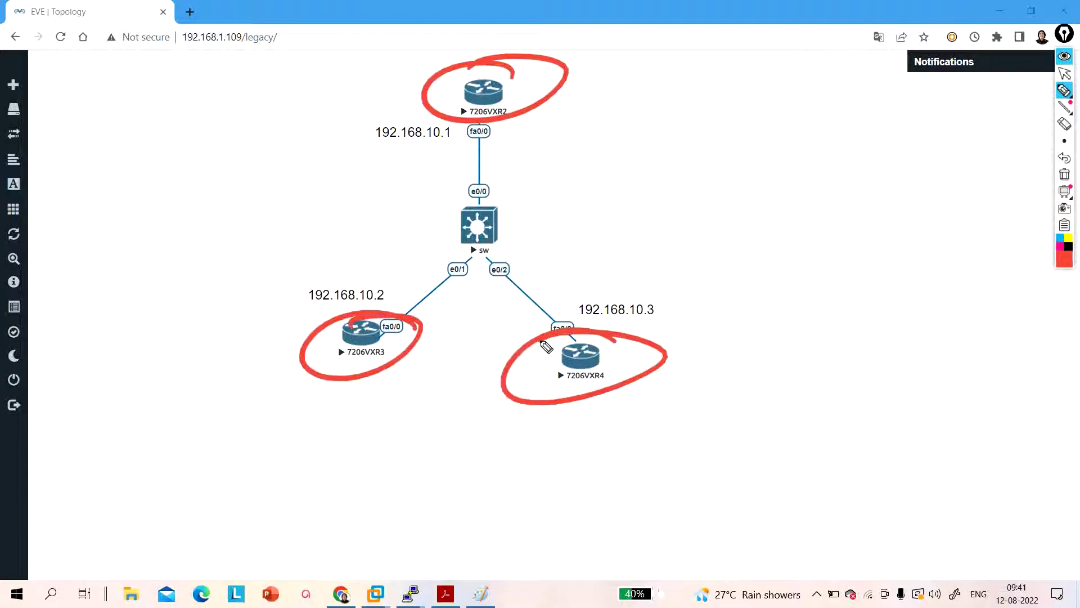
# Draw a double-headed arrow between 7206VXR3 and 7206VXR4 and a curve to 7206VXR2, then clear them.
pyautogui.click(1064, 175)
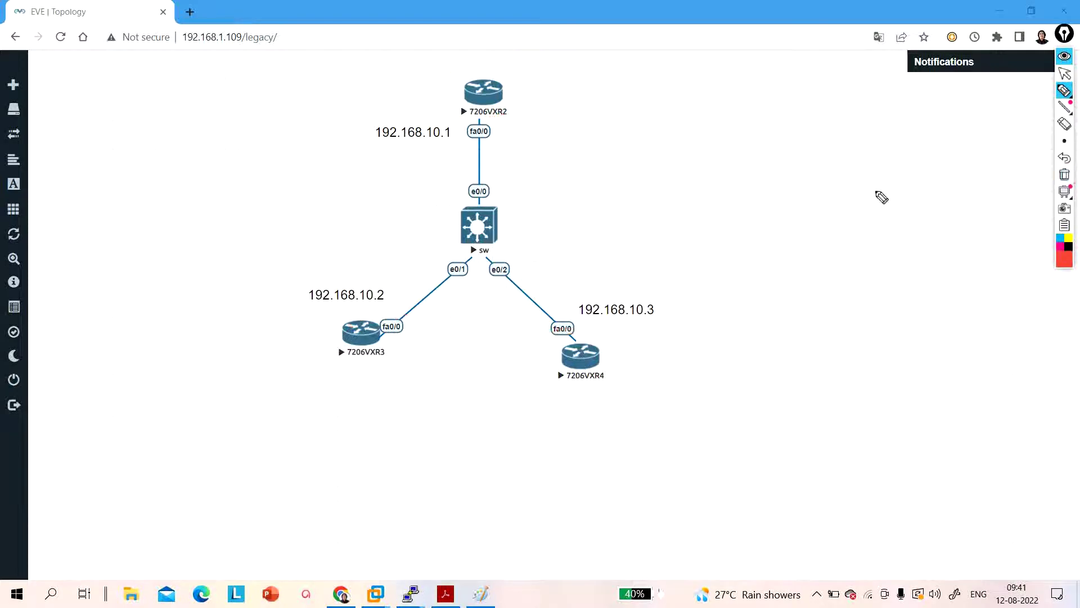
pyautogui.moveTo(405, 339); pyautogui.dragTo(484, 350)
pyautogui.moveTo(426, 325)
pyautogui.mouseDown()
pyautogui.moveTo(434, 363)
pyautogui.moveTo(417, 316)
pyautogui.moveTo(334, 314)
pyautogui.moveTo(368, 398)
pyautogui.moveTo(609, 379)
pyautogui.moveTo(631, 350)
pyautogui.moveTo(449, 326)
pyautogui.mouseUp()
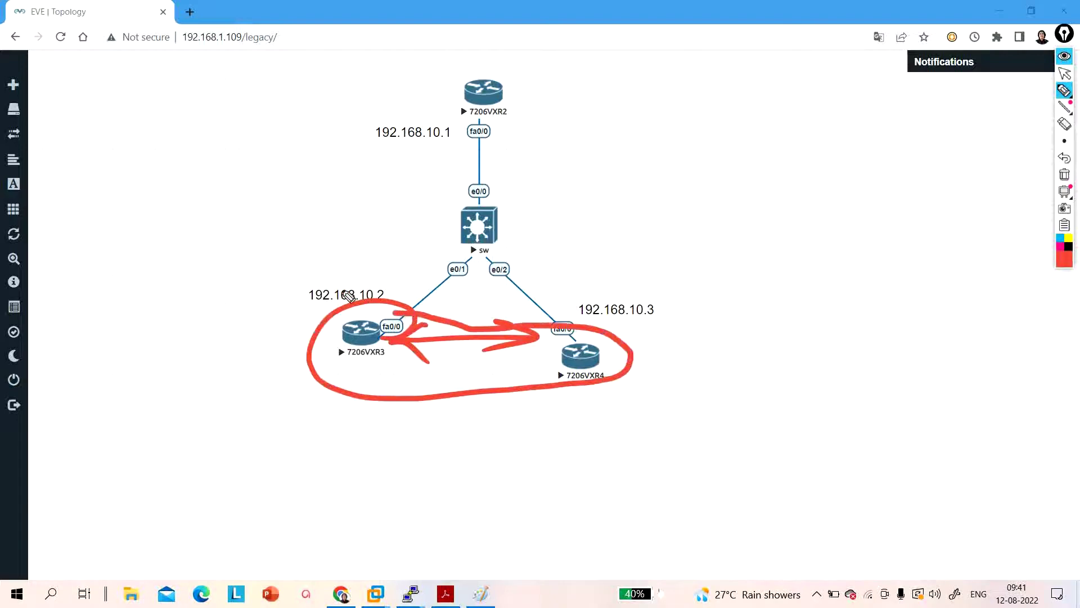
pyautogui.moveTo(305, 336)
pyautogui.mouseDown()
pyautogui.moveTo(236, 249)
pyautogui.moveTo(382, 102)
pyautogui.moveTo(421, 93)
pyautogui.moveTo(407, 87)
pyautogui.moveTo(400, 127)
pyautogui.mouseUp()
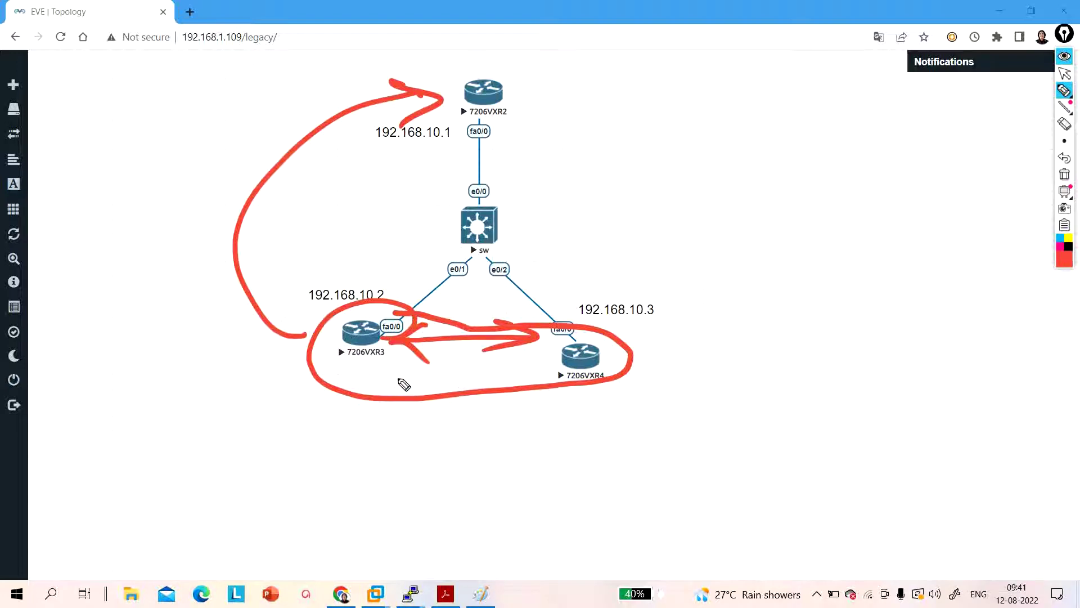
pyautogui.click(1069, 177)
# Mark the addresses 192.168.10.1, 192.168.10.2 and 192.168.10.3 in red, then clear the marks.
pyautogui.moveTo(431, 161)
pyautogui.mouseDown()
pyautogui.moveTo(394, 158)
pyautogui.moveTo(425, 157)
pyautogui.mouseUp()
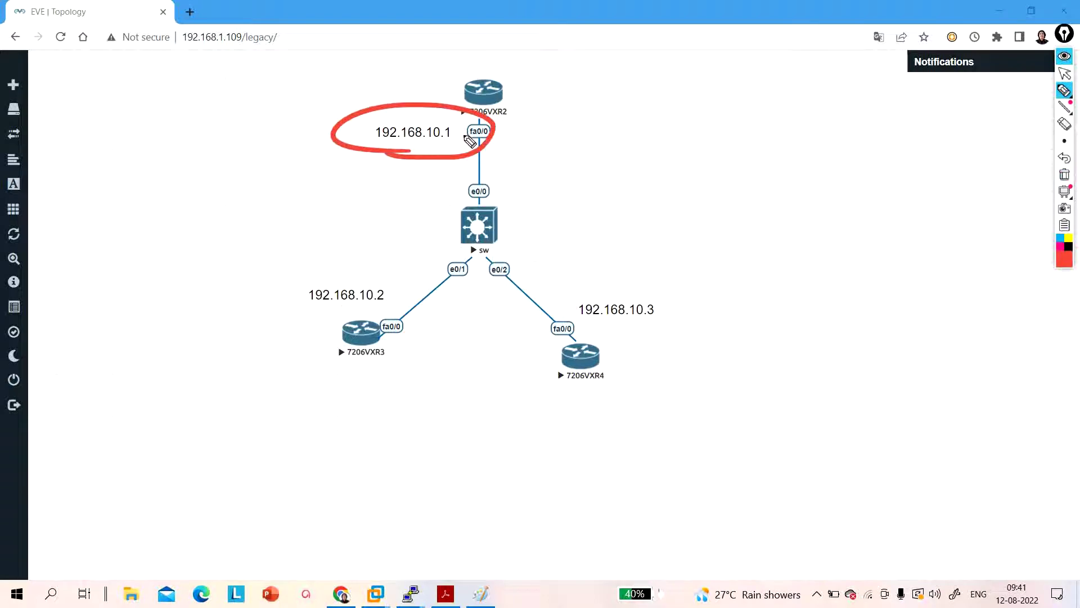
pyautogui.moveTo(349, 310); pyautogui.dragTo(377, 311)
pyautogui.moveTo(613, 326); pyautogui.dragTo(680, 325)
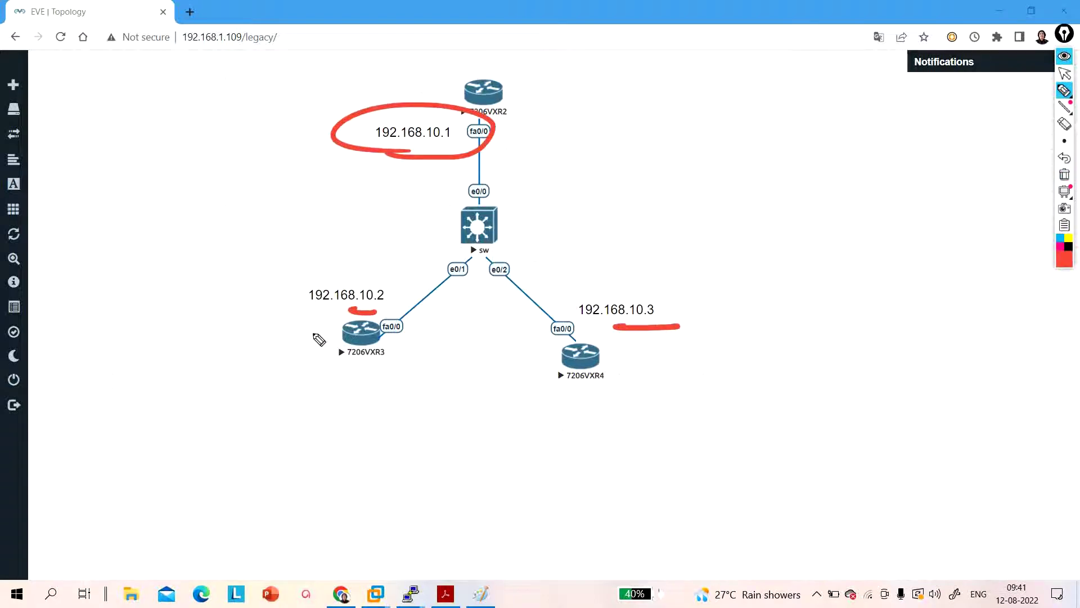
pyautogui.click(1065, 176)
# Draw a red arrow pointing at the switch, remove it, and return to the arrow tool.
pyautogui.click(1064, 90)
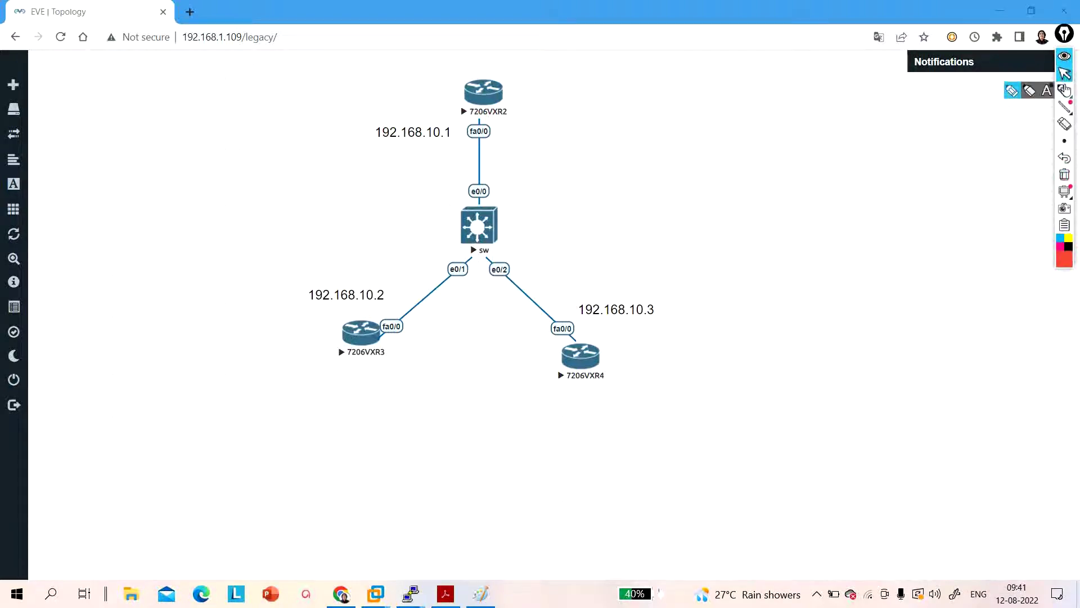
pyautogui.moveTo(1065, 107)
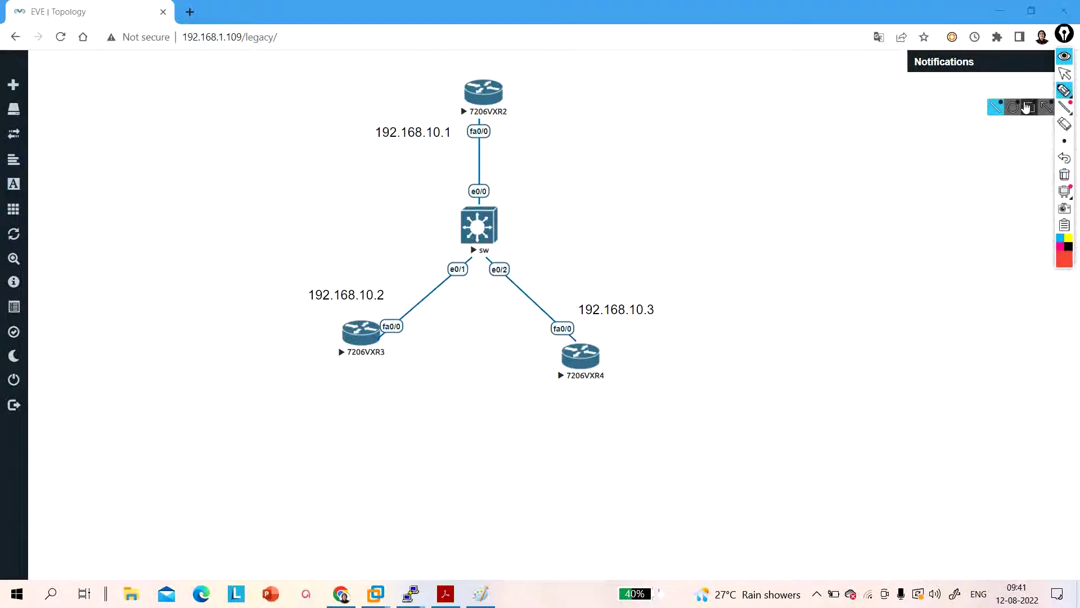
pyautogui.moveTo(522, 229); pyautogui.dragTo(555, 231)
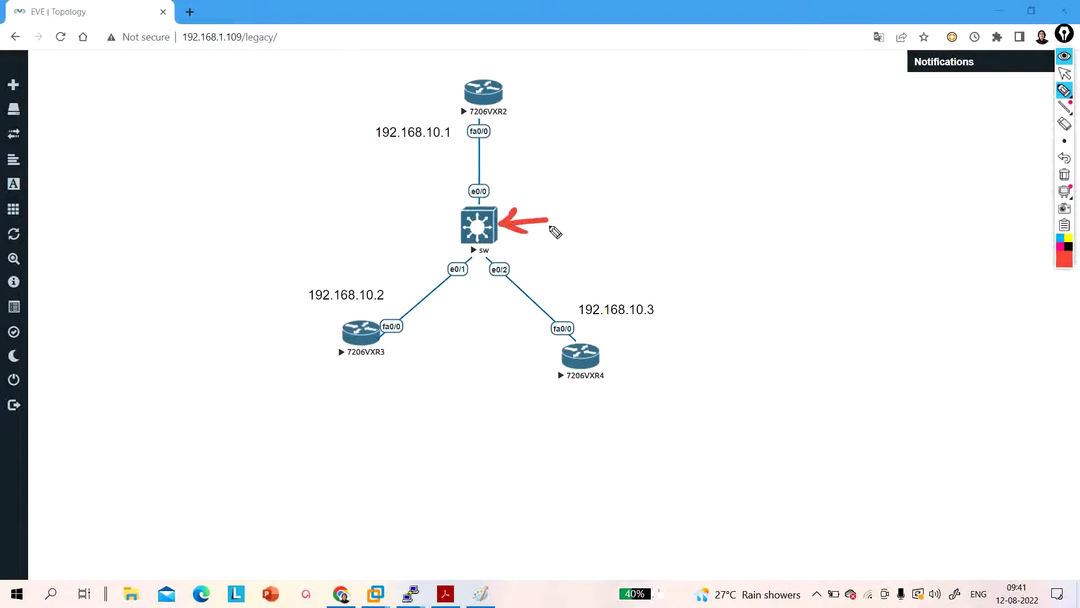
pyautogui.click(1065, 159)
pyautogui.click(1062, 77)
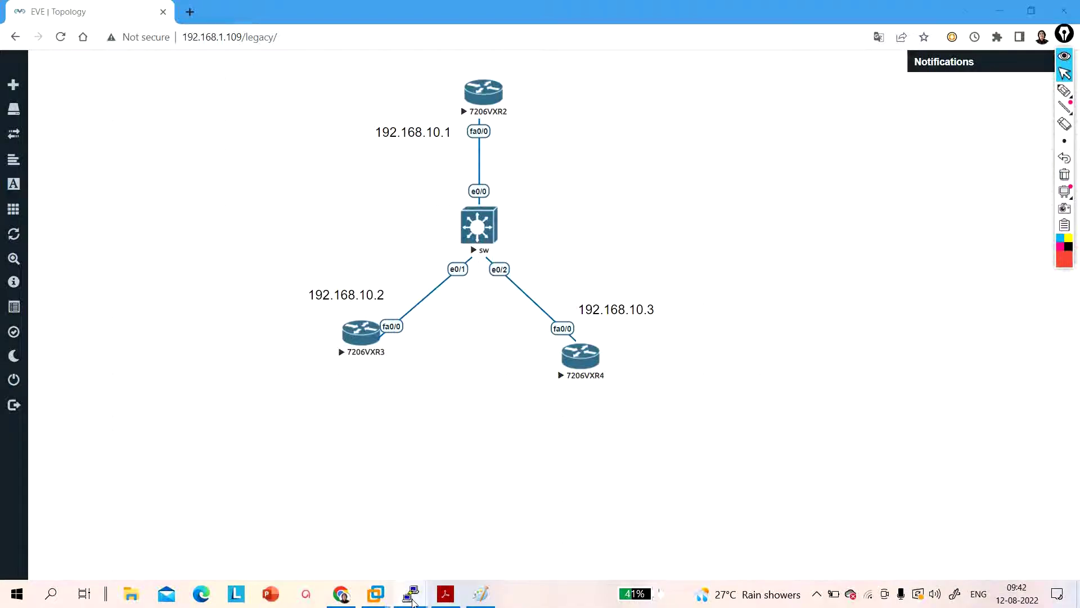
# On the 7206VXR2 console, enter privileged mode with enable and start configure terminal.
pyautogui.moveTo(412, 597)
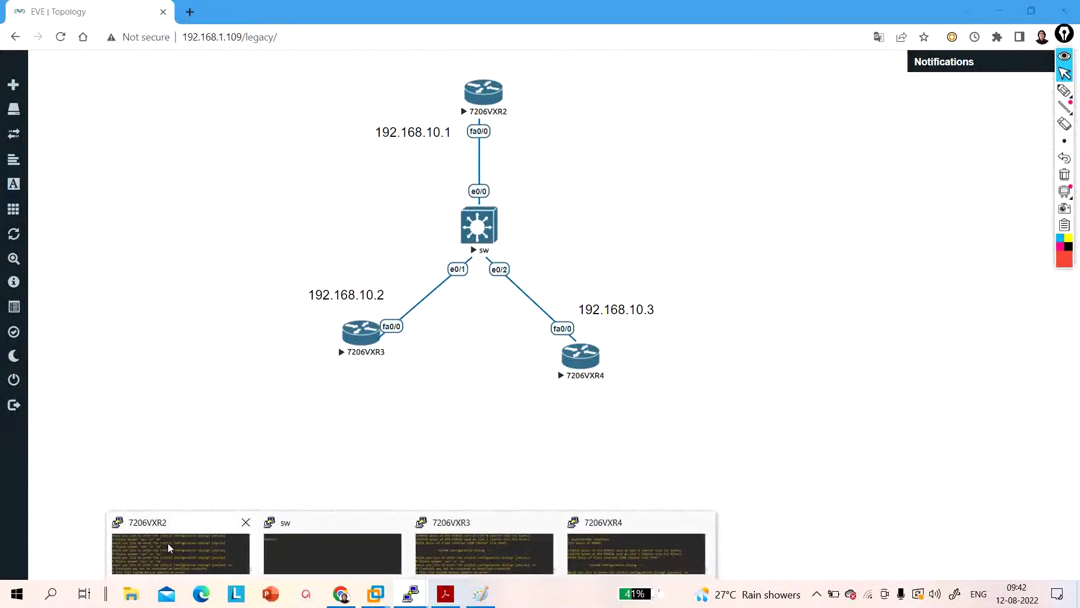
pyautogui.click(168, 542)
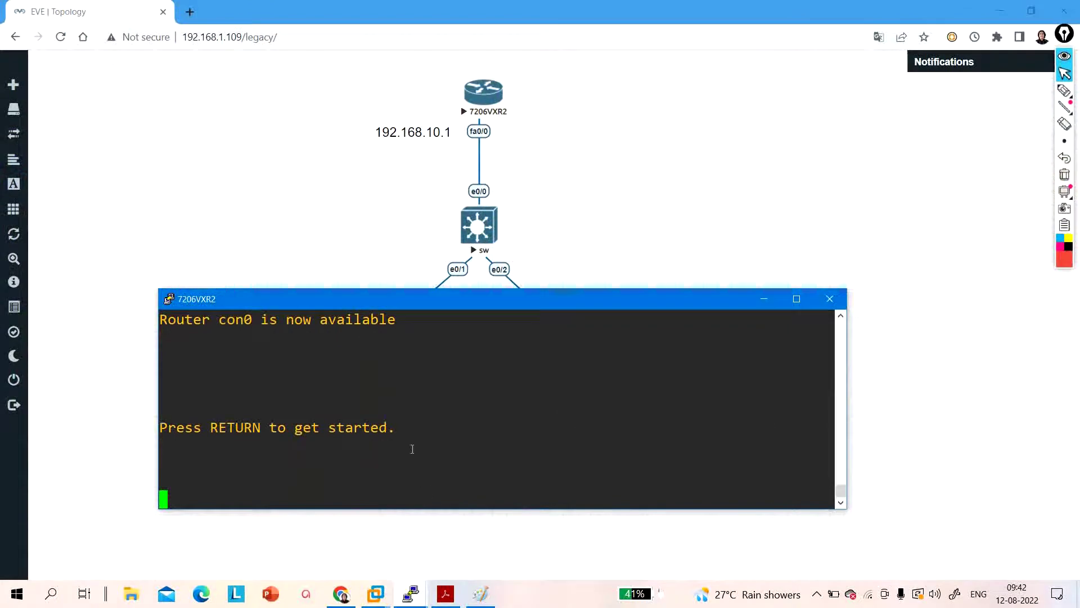
pyautogui.press('Return')
pyautogui.press('Return')
pyautogui.press('Return')
pyautogui.press('Return')
pyautogui.write('en')
pyautogui.press('Tab')
pyautogui.press('Return')
pyautogui.press('Return')
pyautogui.write('conf')
pyautogui.press('Tab')
# Bring up interface f0/0 with no shutdown and address 192.168.10.1 255.255.255.0.
pyautogui.press('Return')
pyautogui.press('Return')
pyautogui.press('Return')
pyautogui.write('int f0/0')
pyautogui.press('Return')
pyautogui.write('no s')
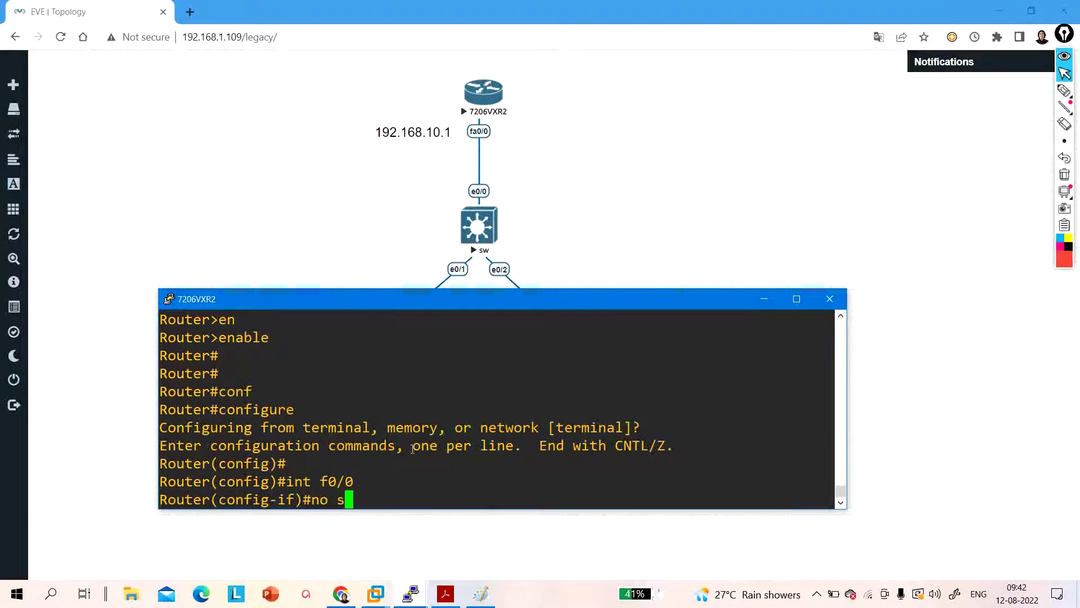
pyautogui.write('h')
pyautogui.press('Tab')
pyautogui.press('Return')
pyautogui.write('ip ad')
pyautogui.press('Tab')
pyautogui.write('192.168.10.1 255.025')
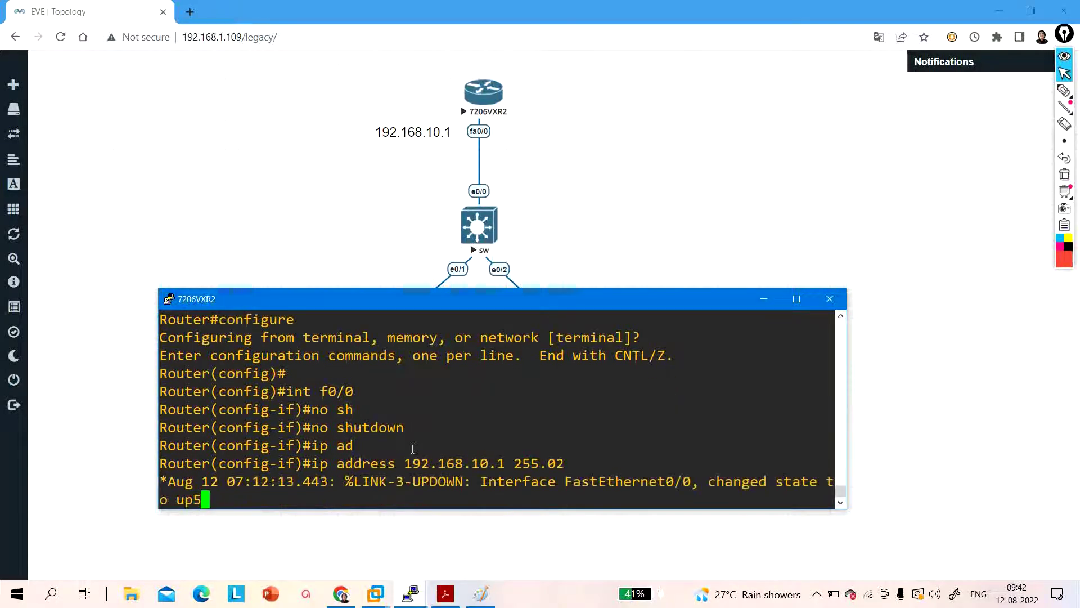
pyautogui.write('5no shu')
pyautogui.press('Tab')
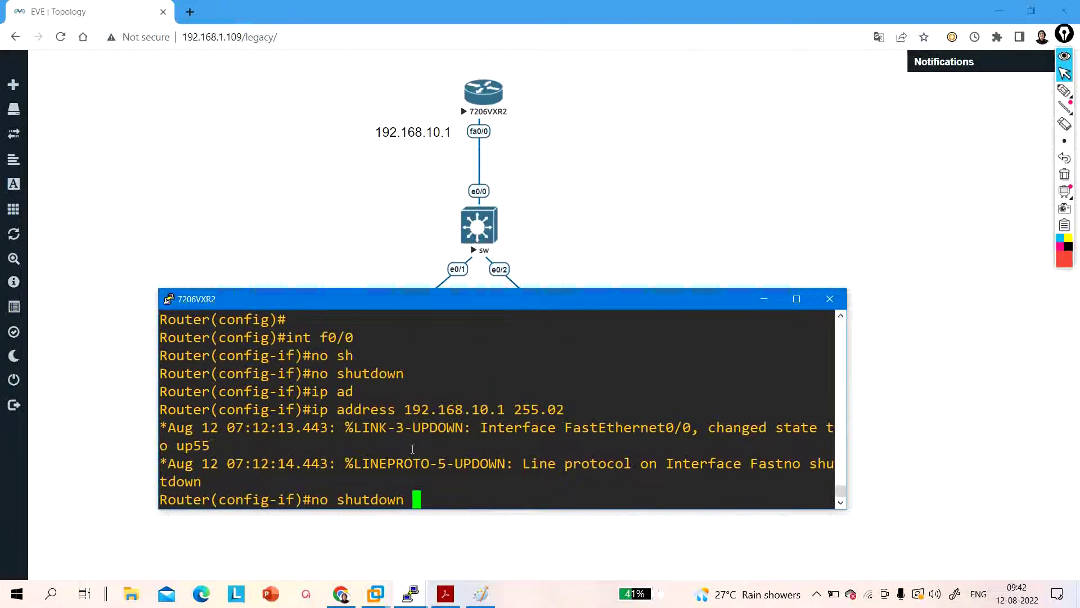
pyautogui.press('BackSpace')
pyautogui.press('BackSpace')
pyautogui.press('BackSpace')
pyautogui.press('BackSpace')
pyautogui.press('BackSpace')
pyautogui.press('BackSpace')
pyautogui.press('BackSpace')
pyautogui.press('BackSpace')
pyautogui.press('BackSpace')
pyautogui.press('BackSpace')
pyautogui.press('BackSpace')
pyautogui.press('BackSpace')
pyautogui.write('ip add')
pyautogui.press('Tab')
pyautogui.write('192.168.10.1 255.255.255.0')
pyautogui.press('Return')
# Exit interface configuration and minimize the 7206VXR2 PuTTY window to show the topology.
pyautogui.write('exi')
pyautogui.press('Return')
pyautogui.press('Return')
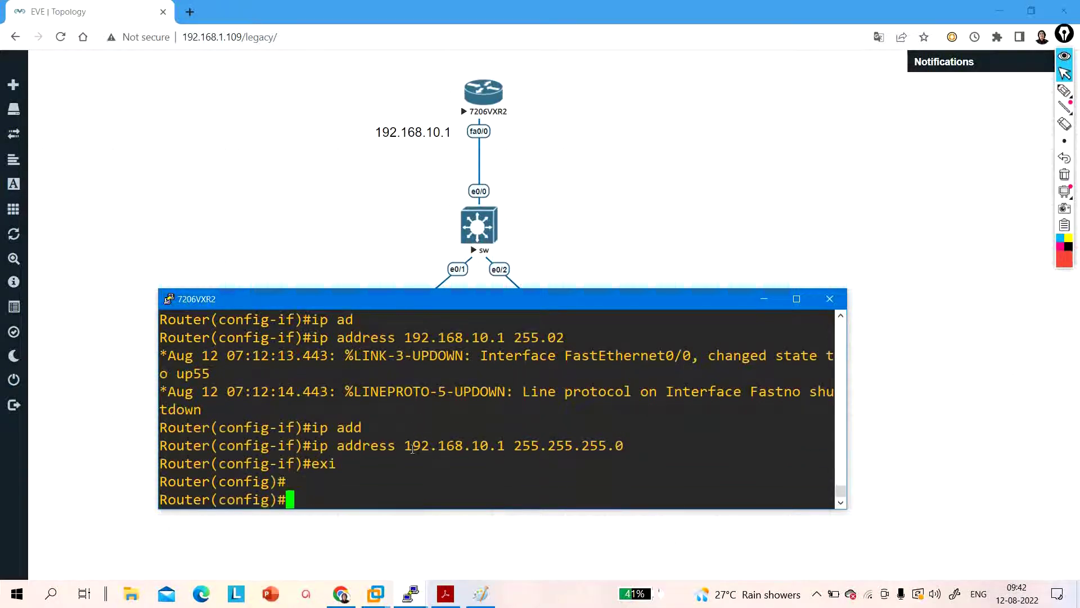
pyautogui.press('Return')
pyautogui.click(764, 299)
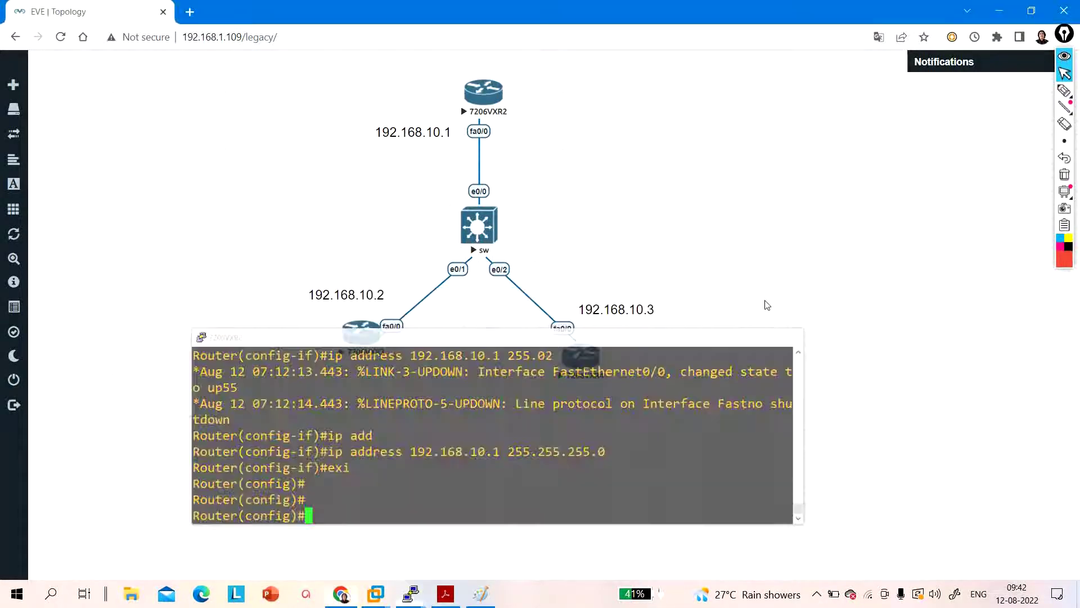
# Bring up the 7206VXR3 console, move it below the labels, and enter configure terminal.
pyautogui.click(408, 597)
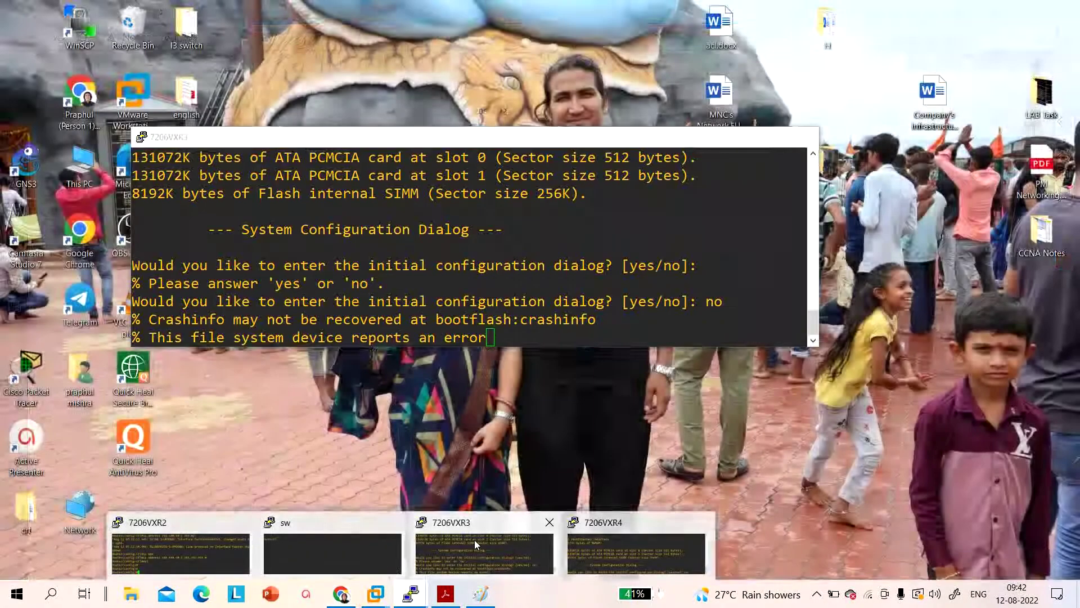
pyautogui.click(475, 539)
pyautogui.moveTo(544, 140); pyautogui.dragTo(619, 351)
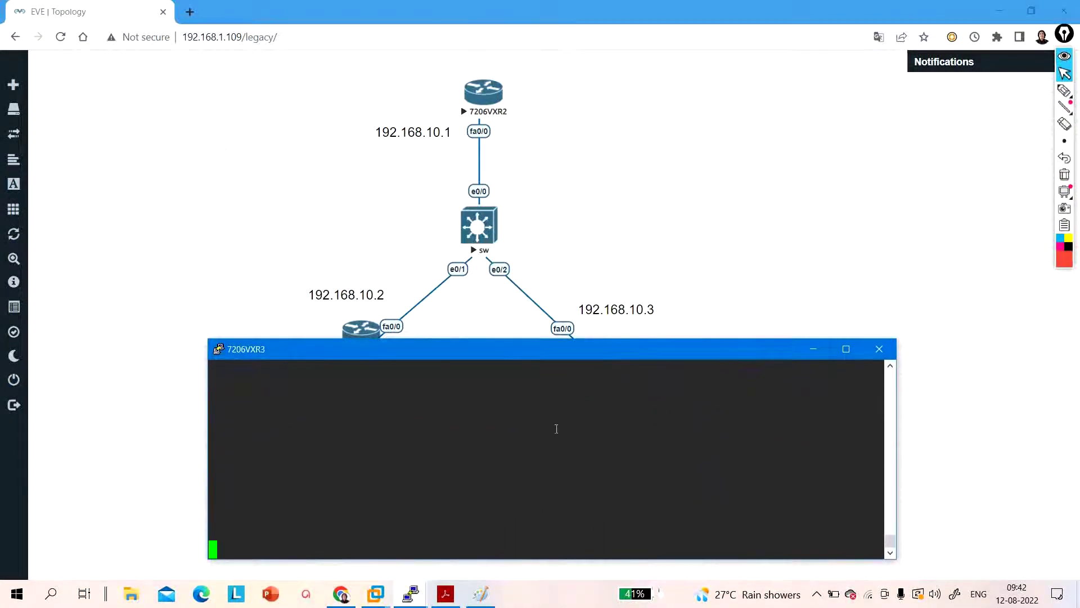
pyautogui.press('Return')
pyautogui.press('Return')
pyautogui.press('Return')
pyautogui.press('Return')
pyautogui.write('en')
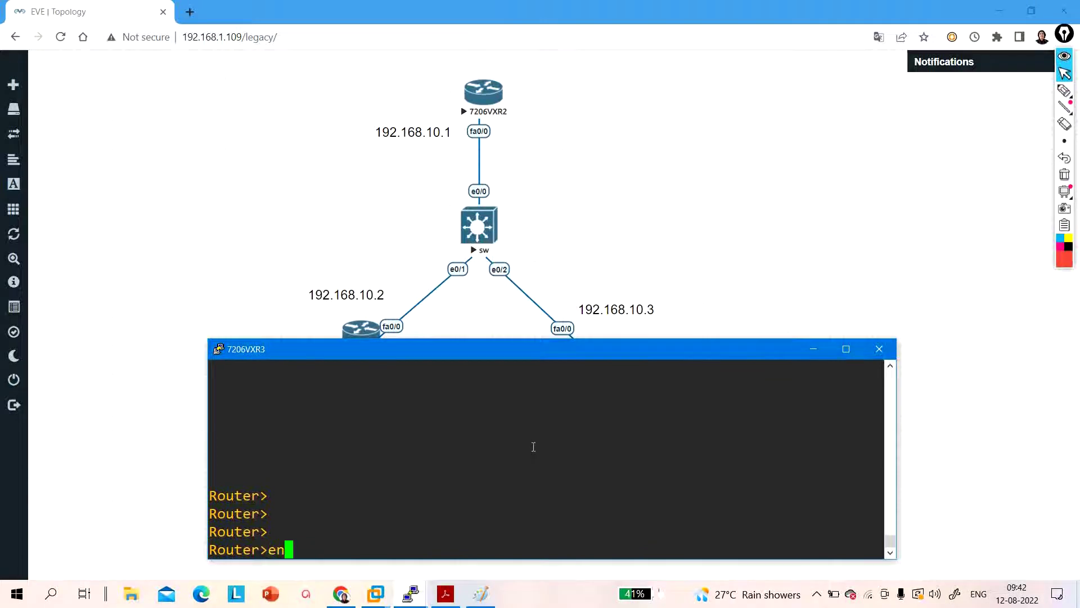
pyautogui.press('Return')
pyautogui.press('Return')
pyautogui.press('Return')
pyautogui.press('Return')
pyautogui.press('Return')
pyautogui.write('conf')
pyautogui.press('Tab')
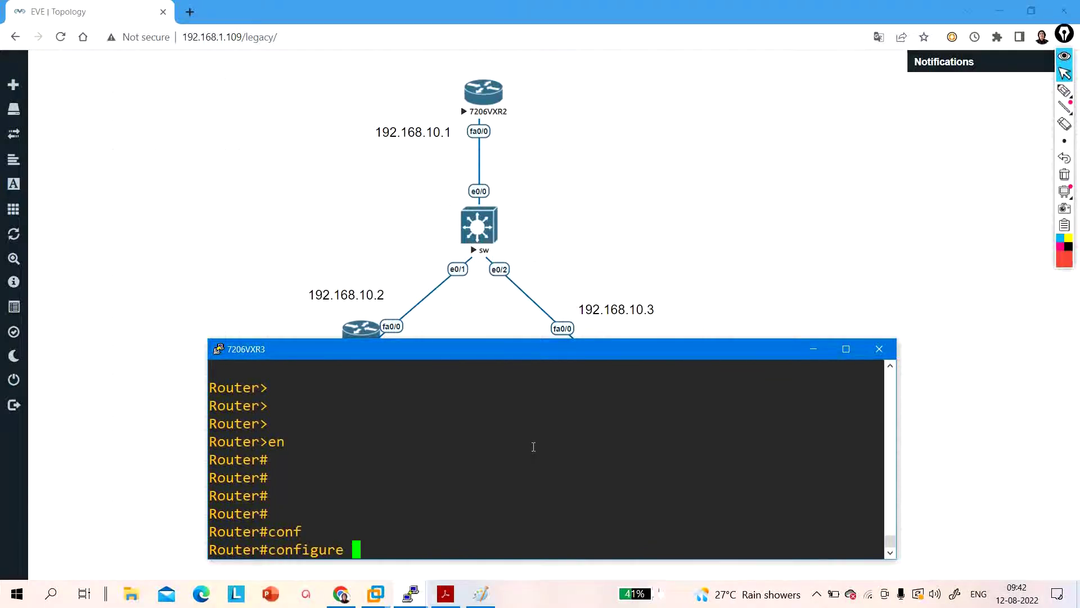
pyautogui.press('Return')
pyautogui.press('Return')
pyautogui.press('Return')
pyautogui.press('Return')
# Enable interface f0/0 and assign it 192.168.10.2 255.255.255.0.
pyautogui.write('int f0/0')
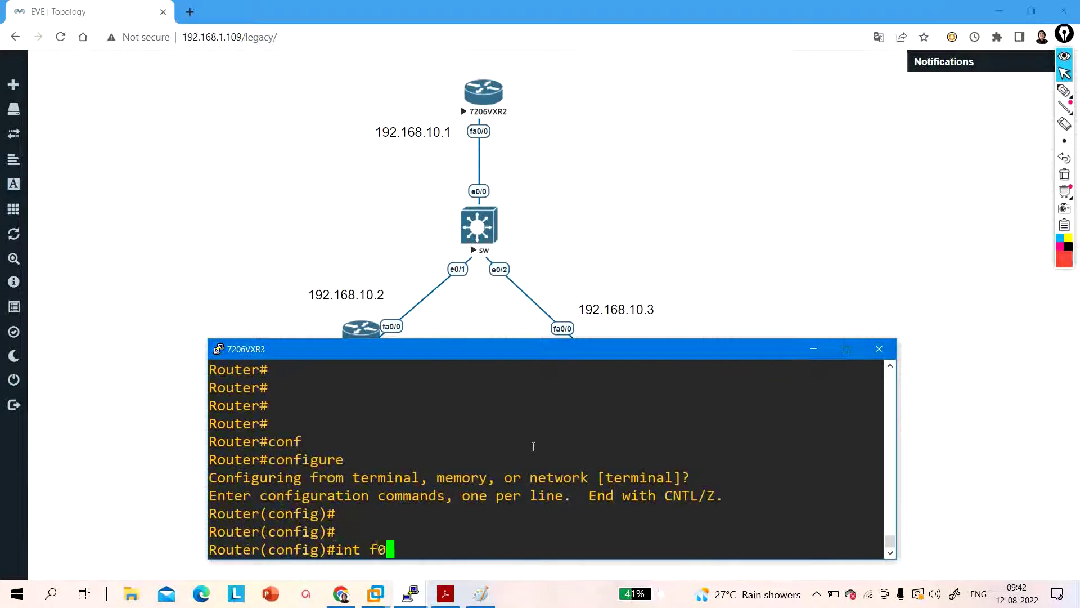
pyautogui.press('Return')
pyautogui.write('no sh')
pyautogui.press('Tab')
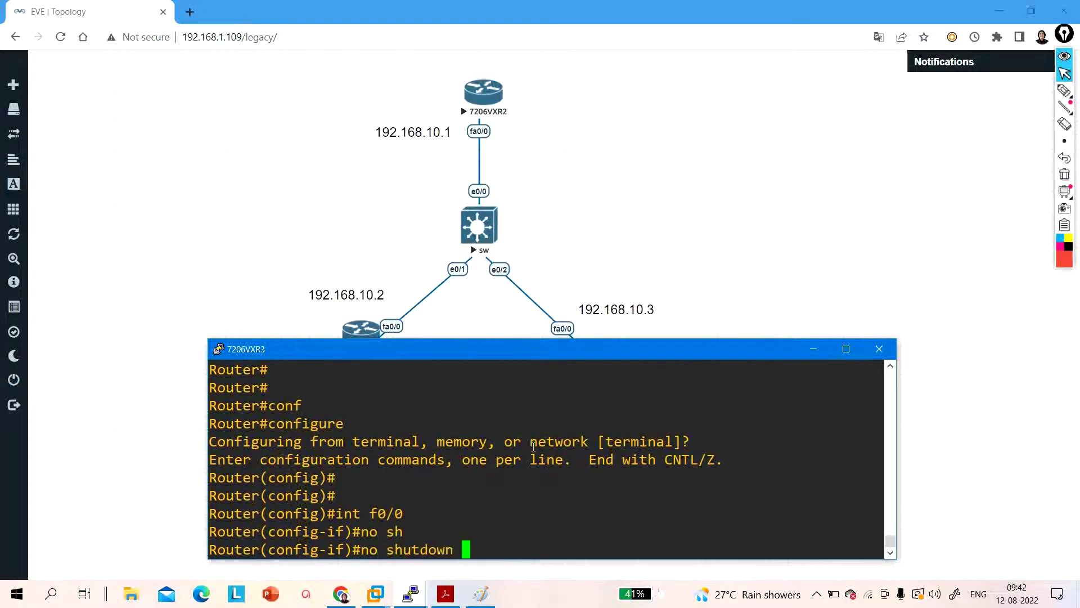
pyautogui.press('Return')
pyautogui.press('Return')
pyautogui.press('Return')
pyautogui.write('ip ad')
pyautogui.press('Tab')
pyautogui.write('1')
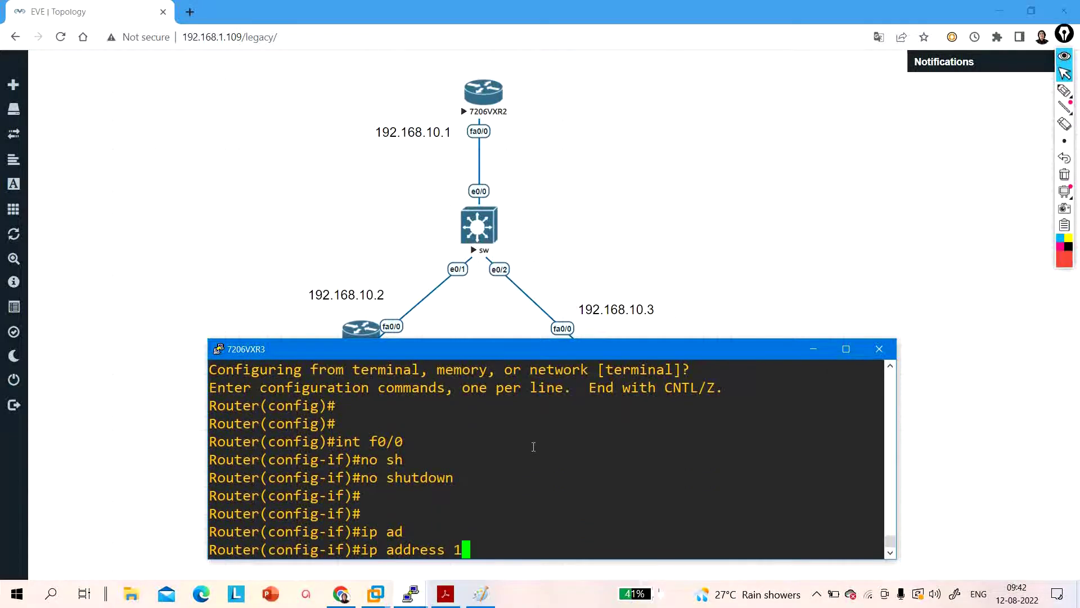
pyautogui.write('92.168.')
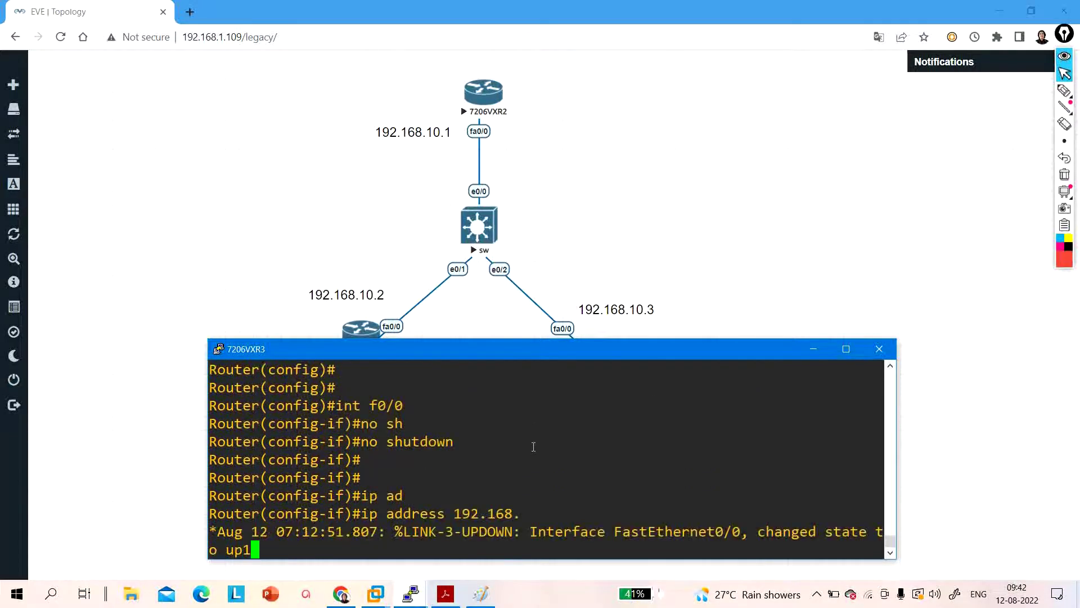
pyautogui.write('10.2 255.2')
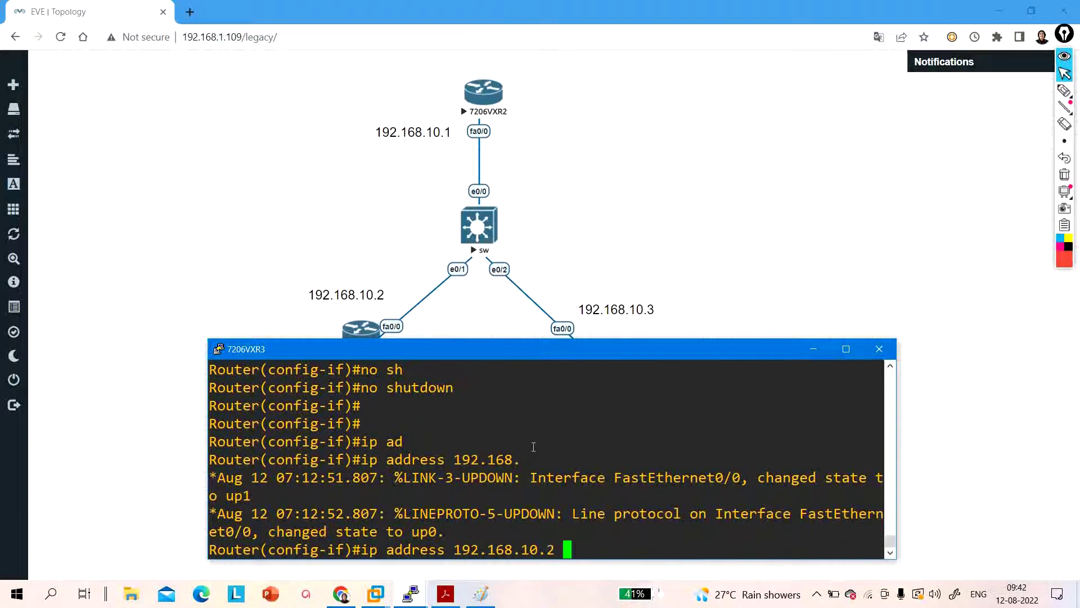
pyautogui.write('255.0')
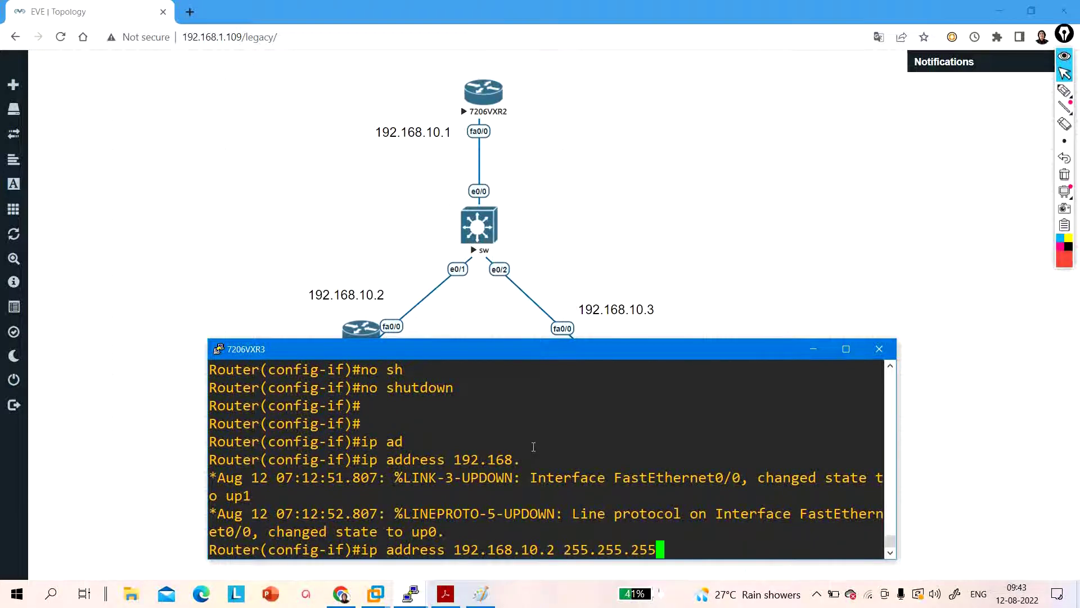
pyautogui.press('Return')
# Exit to privileged mode, ping 192.168.10.1 at 80 percent success, then minimize the console.
pyautogui.write('exi')
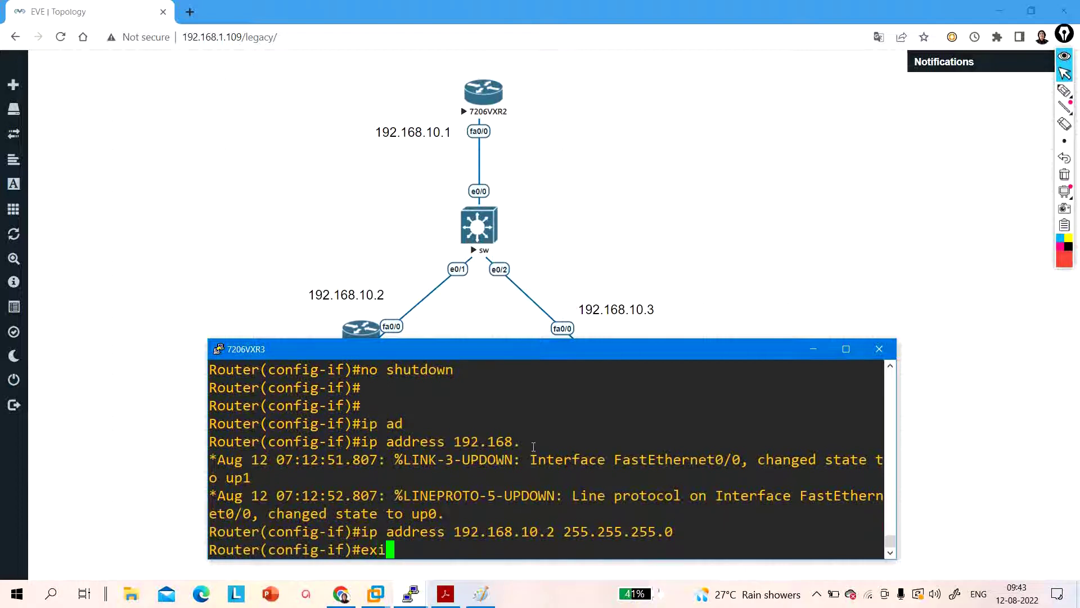
pyautogui.press('Return')
pyautogui.write('exi')
pyautogui.press('Return')
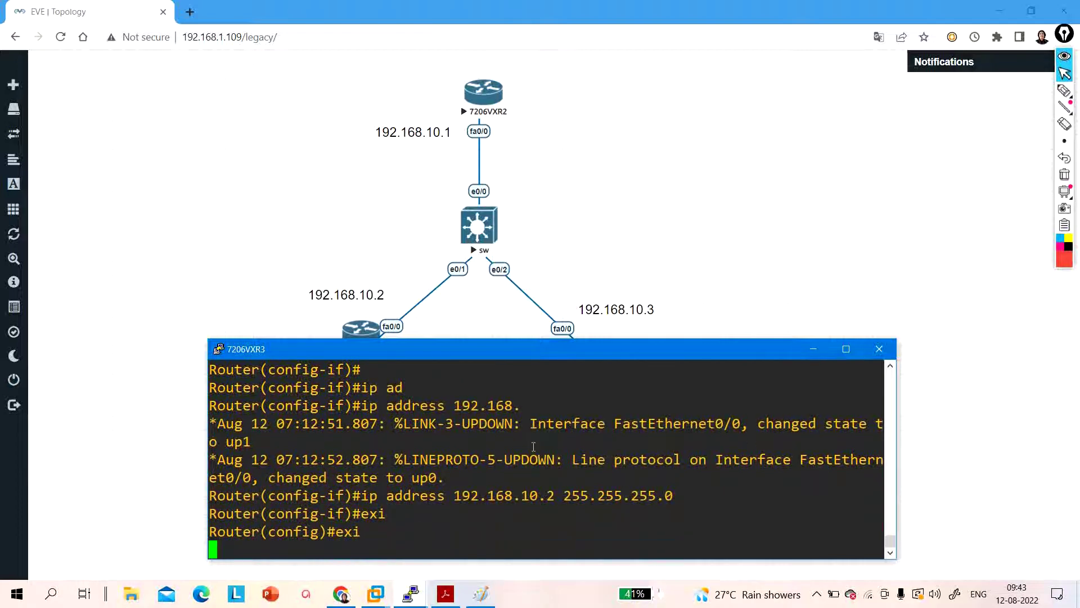
pyautogui.press('Return')
pyautogui.press('Return')
pyautogui.write('pi')
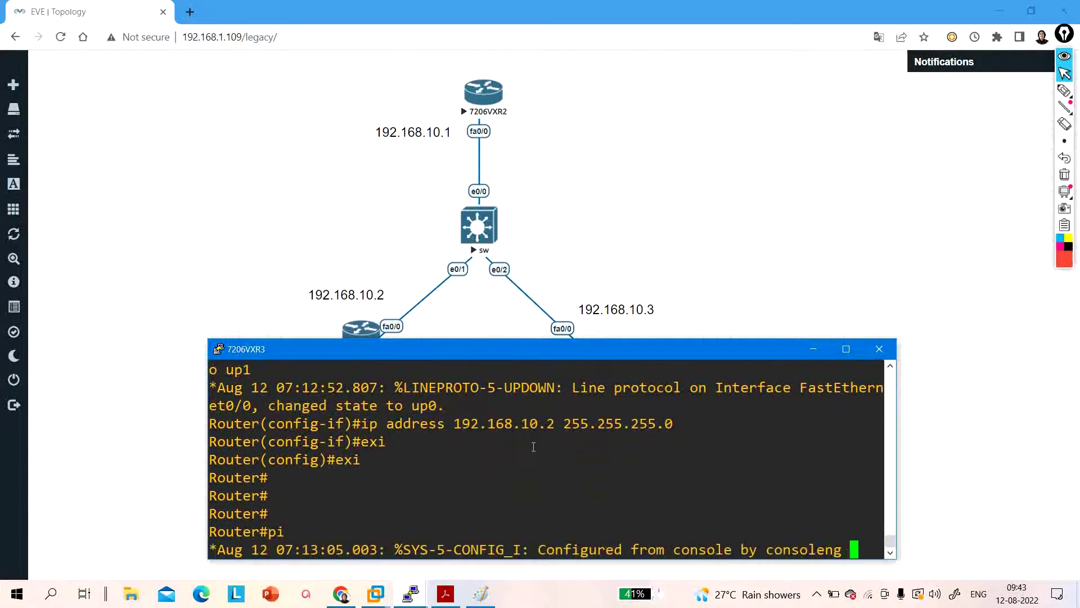
pyautogui.write('ng 1')
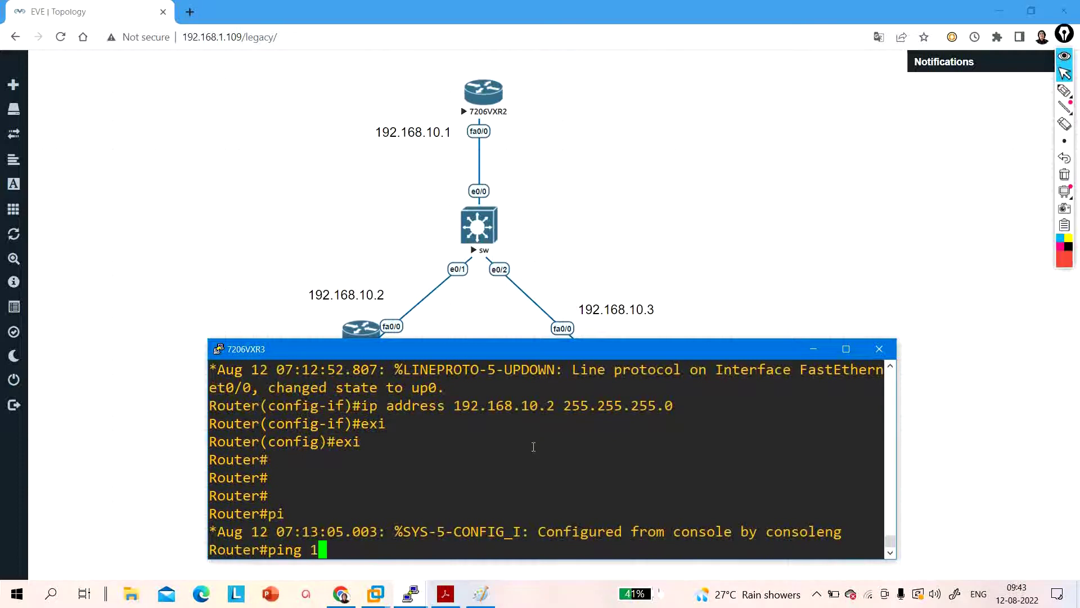
pyautogui.write('92.168.10.1')
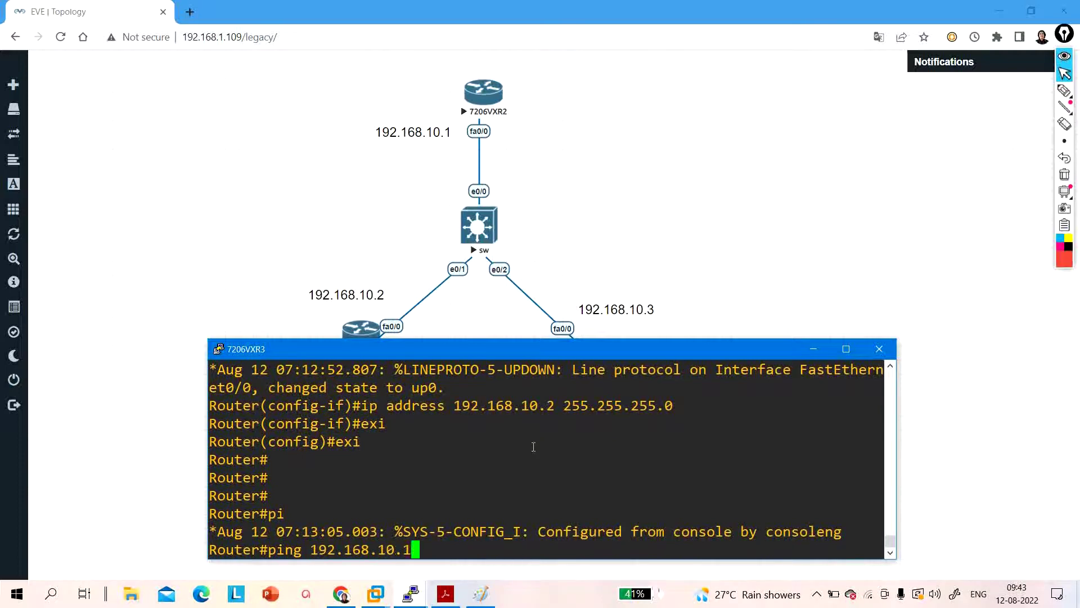
pyautogui.press('Return')
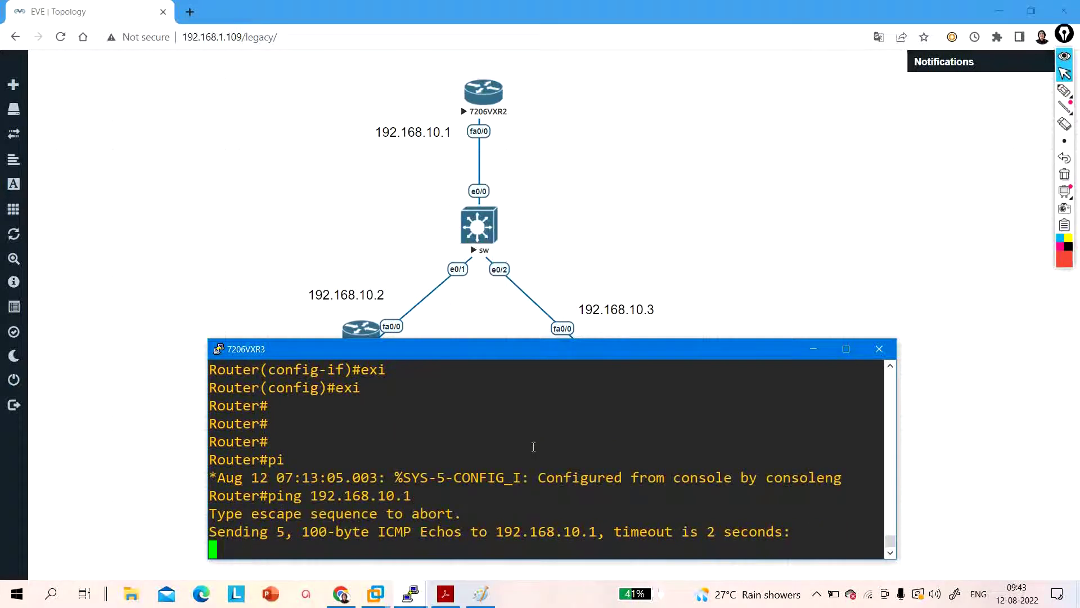
pyautogui.press('Return')
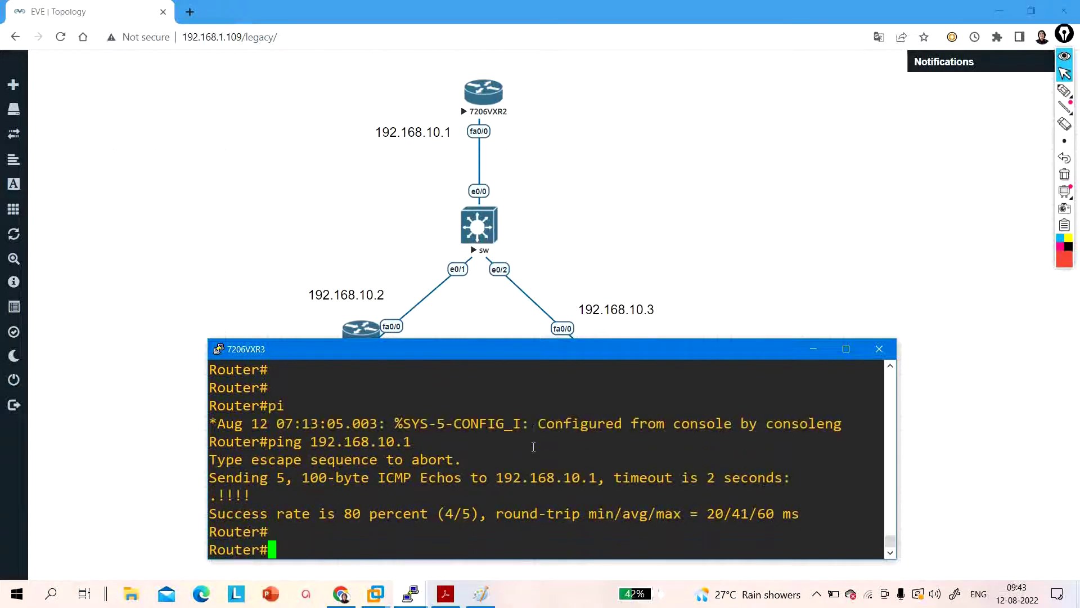
pyautogui.click(813, 350)
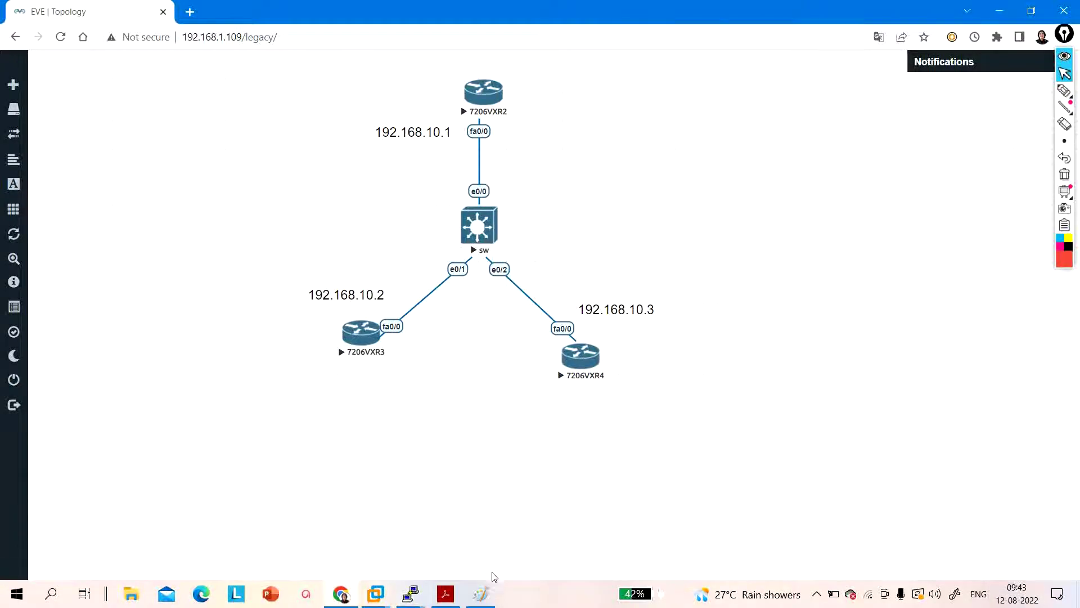
# Bring up the 7206VXR4 console and enter privileged and global configuration modes.
pyautogui.click(414, 594)
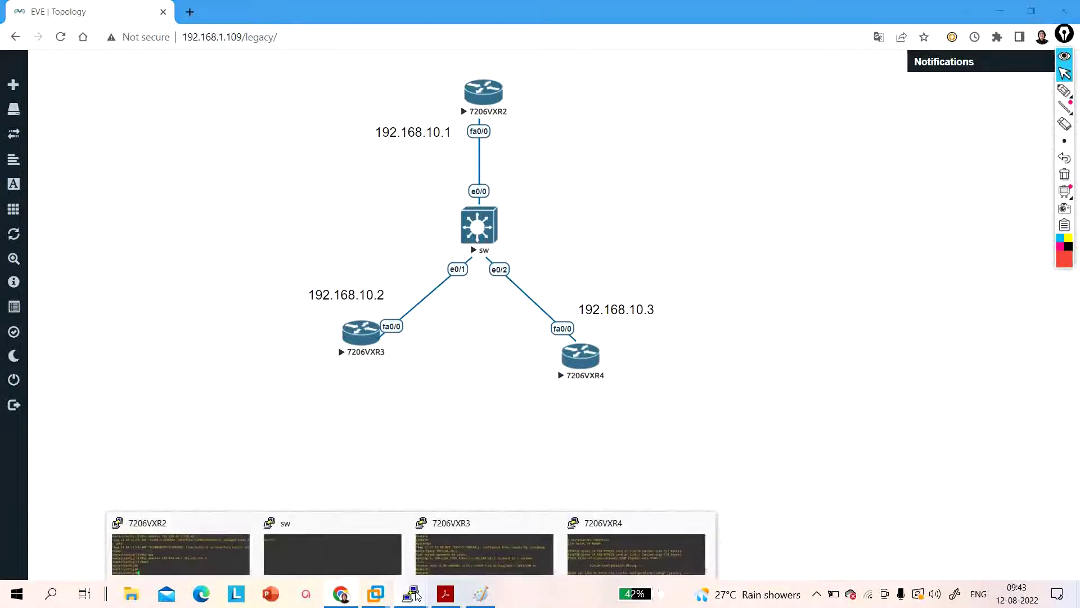
pyautogui.click(645, 534)
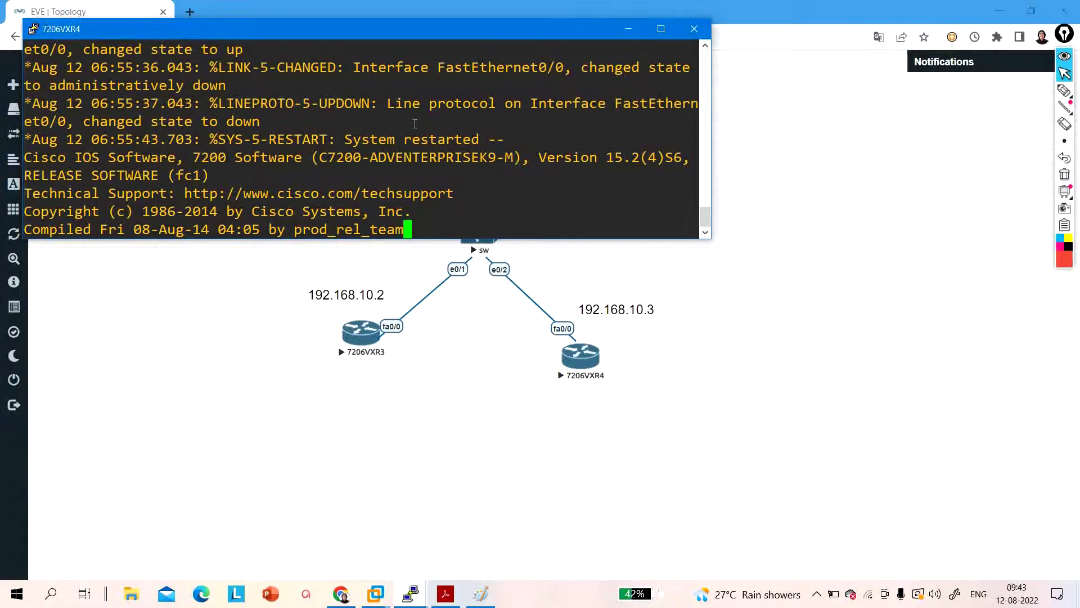
pyautogui.press('Return')
pyautogui.press('Return')
pyautogui.press('Return')
pyautogui.press('Return')
pyautogui.press('Return')
pyautogui.press('Return')
pyautogui.press('Return')
pyautogui.press('Return')
pyautogui.write('en')
pyautogui.press('Tab')
pyautogui.press('Return')
pyautogui.press('Return')
pyautogui.write('conf')
pyautogui.press('Tab')
pyautogui.press('Return')
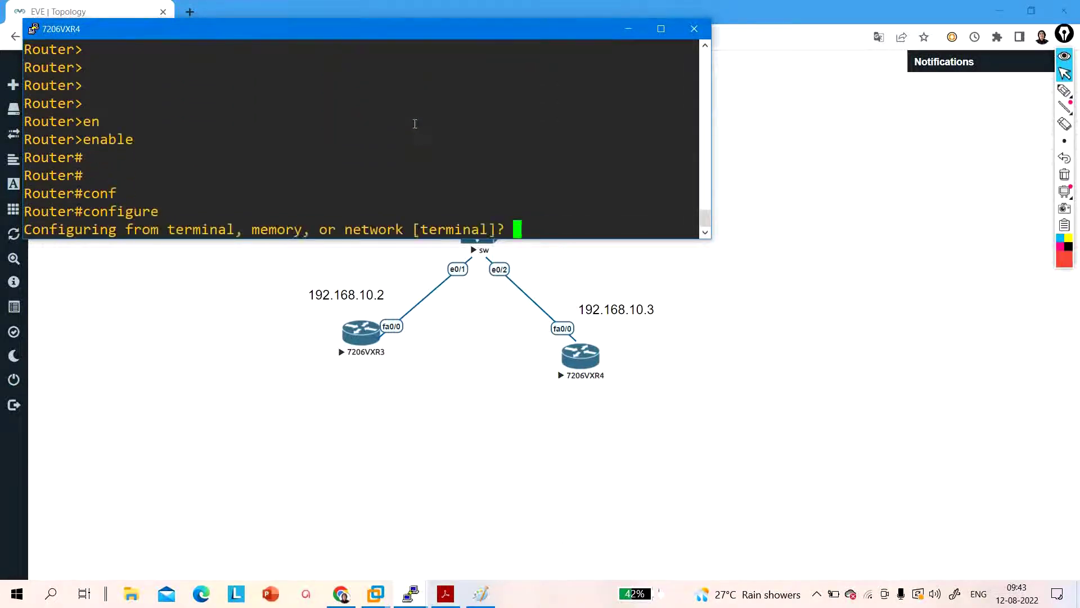
pyautogui.press('Return')
pyautogui.press('Return')
# Enable interface f0/0 with no shutdown and address 192.168.10.3 255.255.255.0.
pyautogui.write('int f0/0')
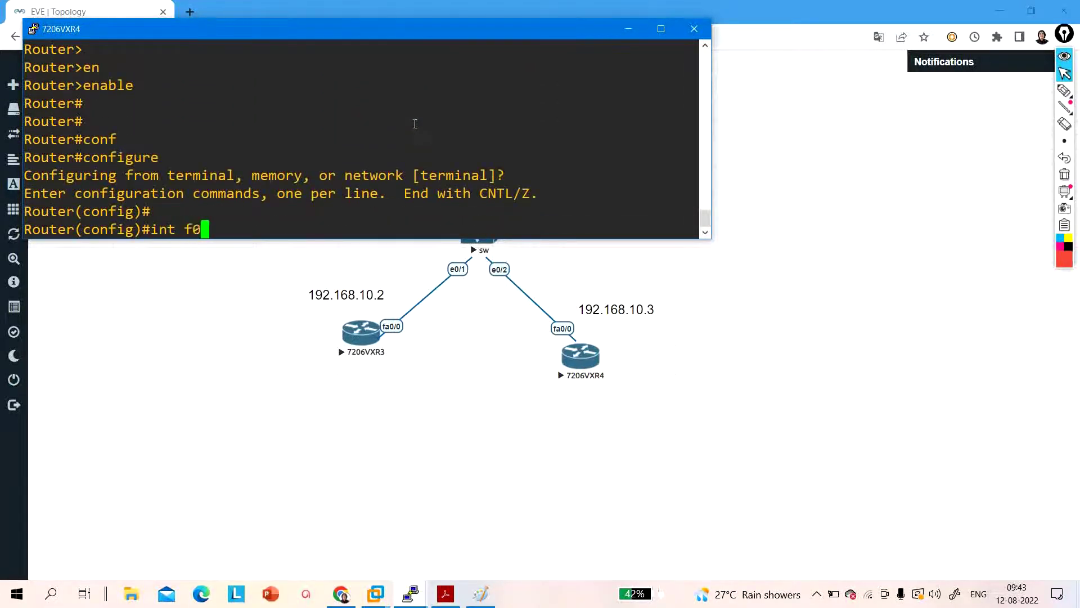
pyautogui.press('Return')
pyautogui.write('no sh')
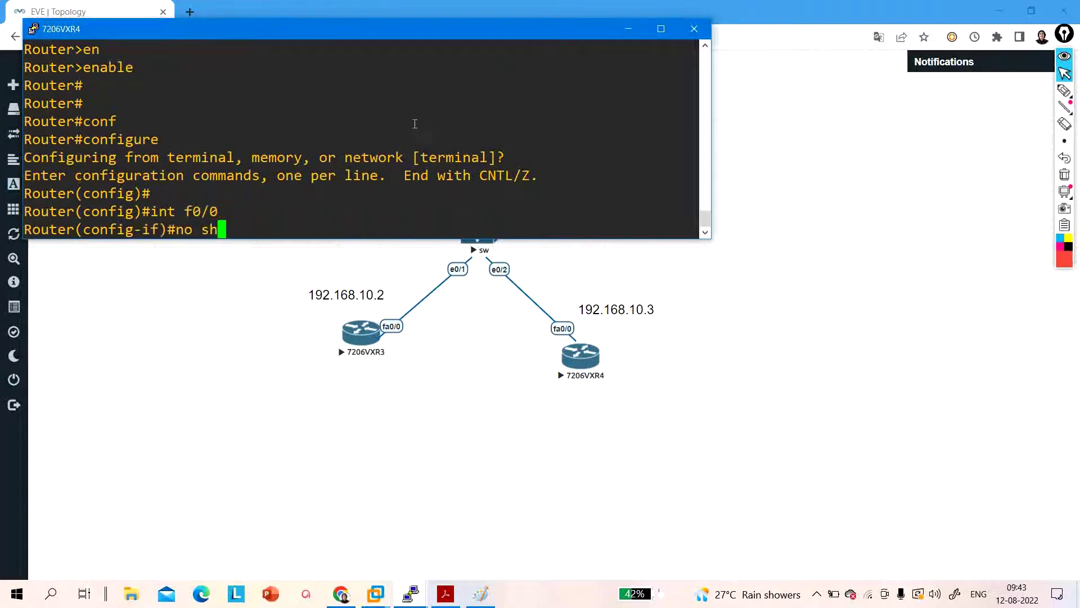
pyautogui.press('Tab')
pyautogui.press('Return')
pyautogui.write('ip ad')
pyautogui.press('Tab')
pyautogui.write('1')
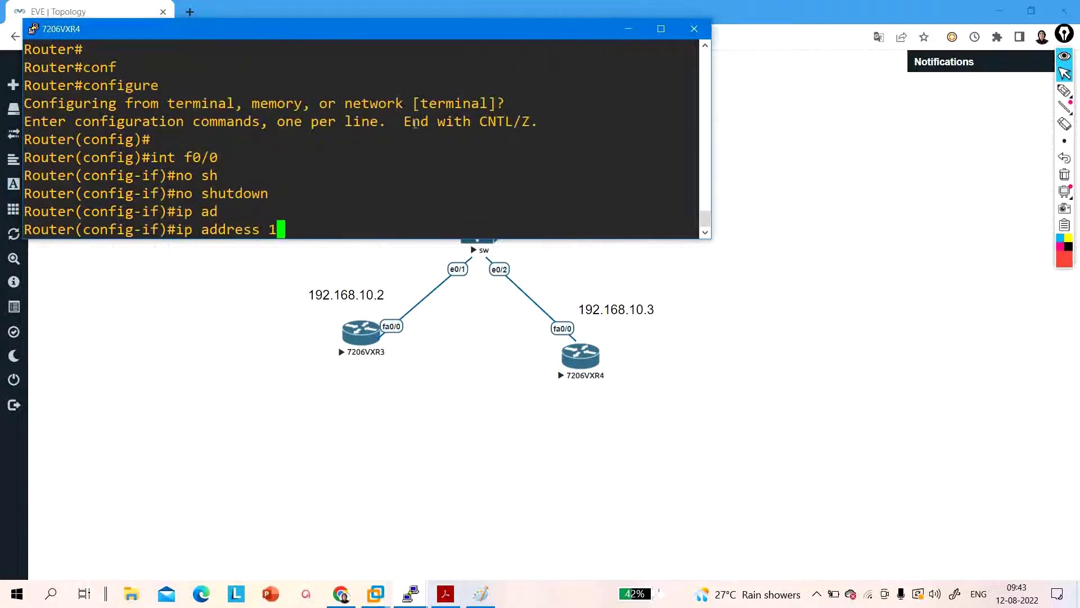
pyautogui.write('92.168.10.')
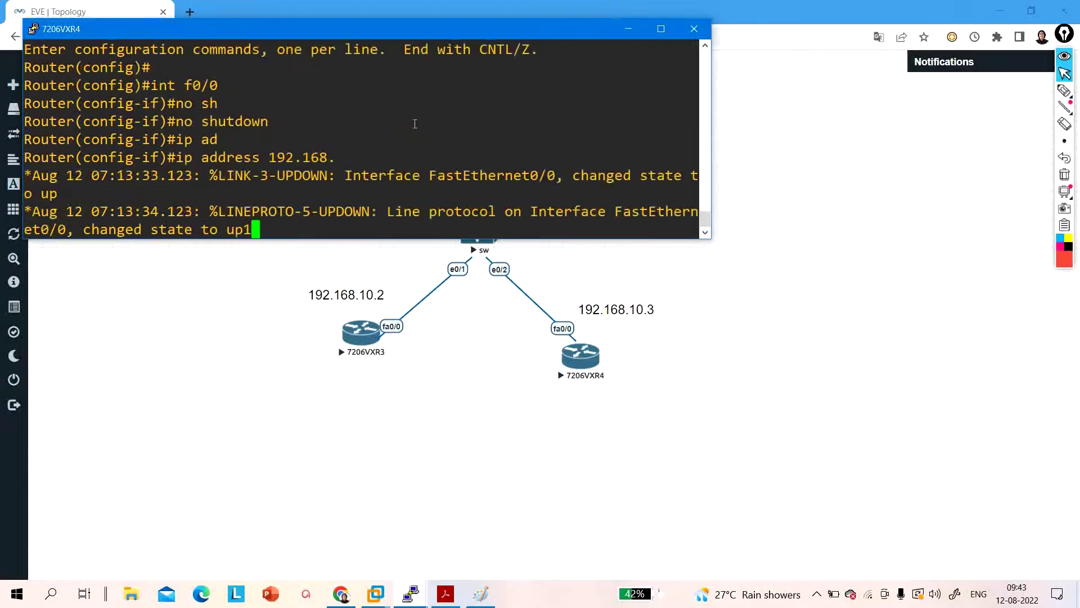
pyautogui.write('3 2')
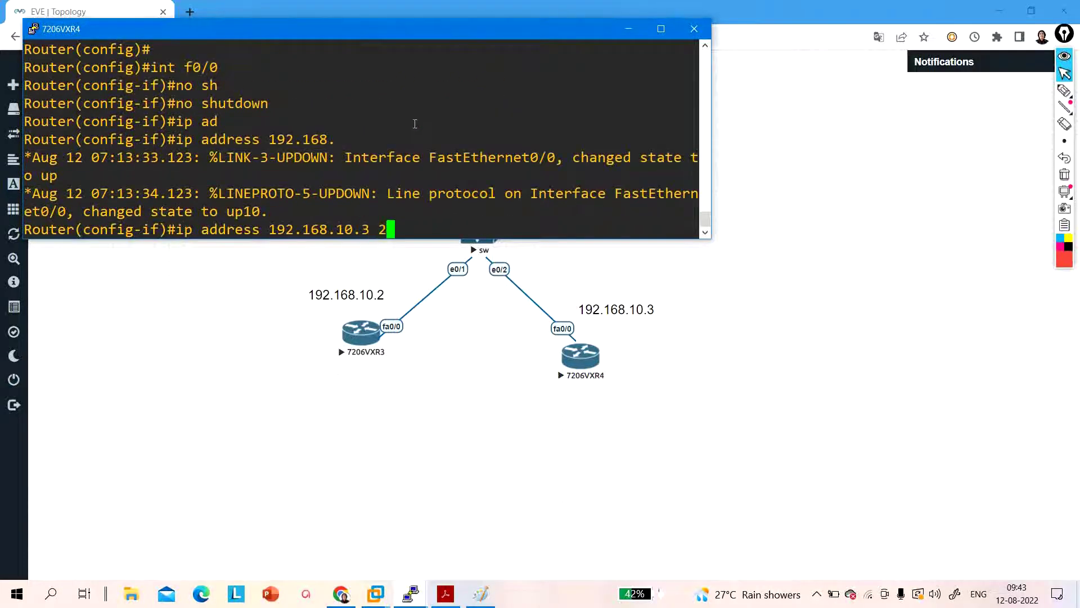
pyautogui.write('55.255.255.0')
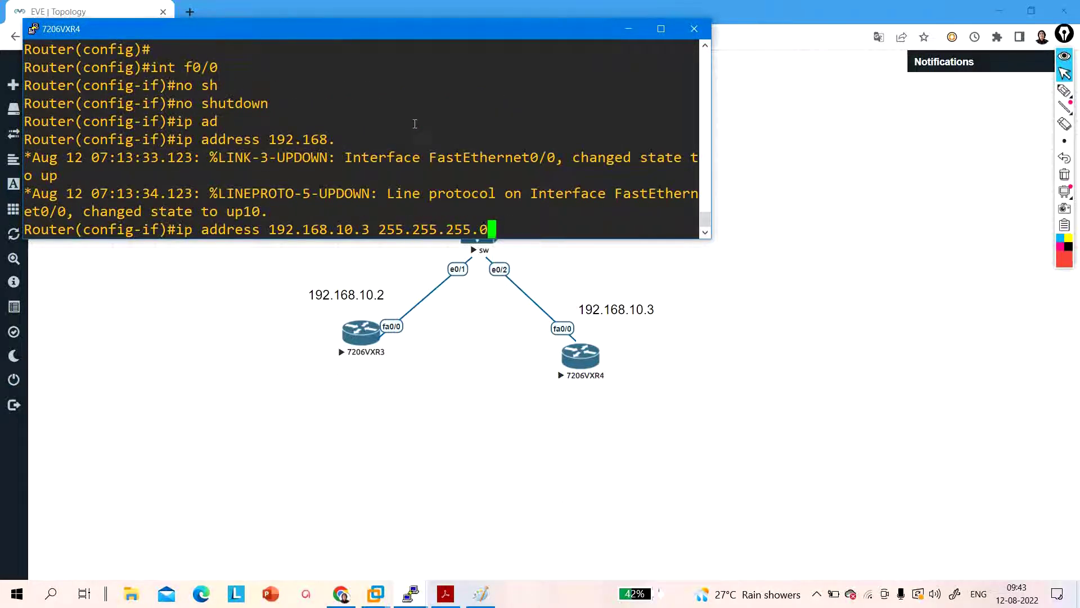
pyautogui.press('Return')
# Exit configuration mode and ping 192.168.10.1 from 7206VXR4.
pyautogui.write('ex')
pyautogui.press('Return')
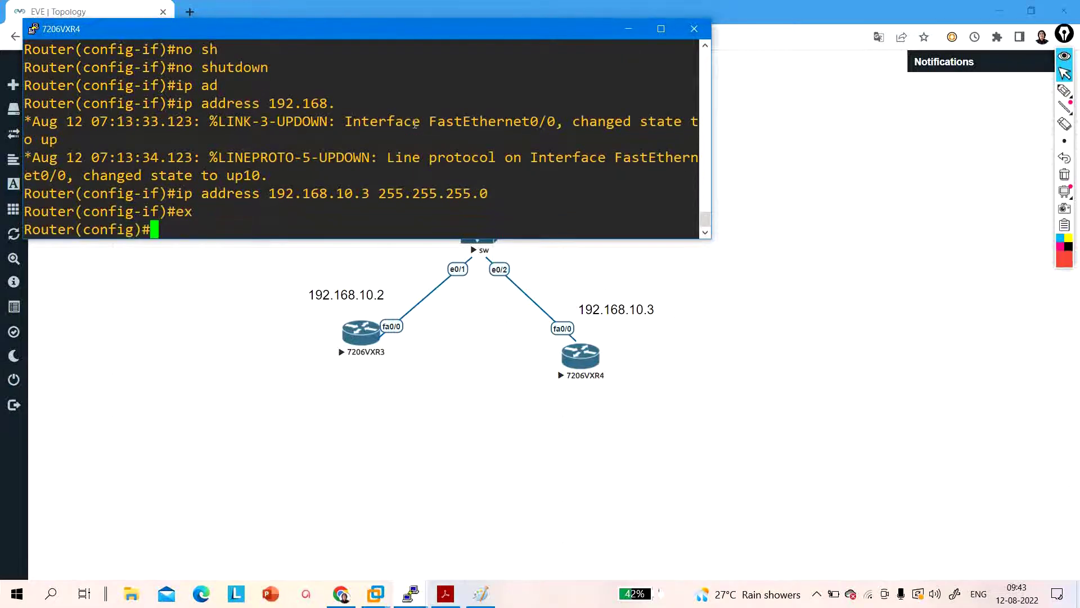
pyautogui.press('Return')
pyautogui.write('exi')
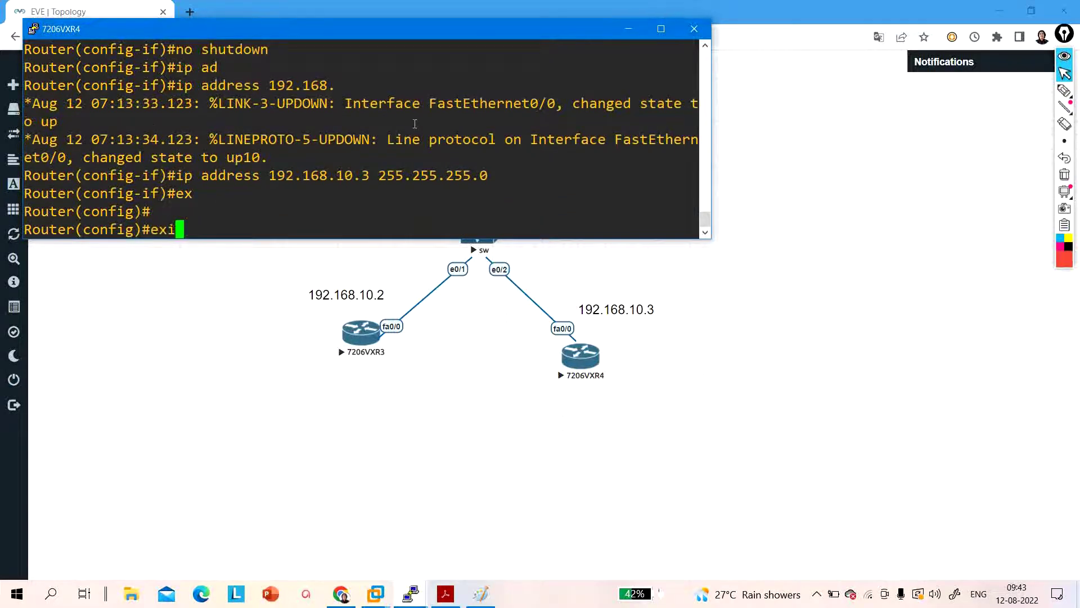
pyautogui.press('Return')
pyautogui.press('Return')
pyautogui.press('Return')
pyautogui.press('Return')
pyautogui.press('Return')
pyautogui.press('Return')
pyautogui.press('Return')
pyautogui.press('Return')
pyautogui.press('Return')
pyautogui.press('Return')
pyautogui.press('Return')
pyautogui.write('ping')
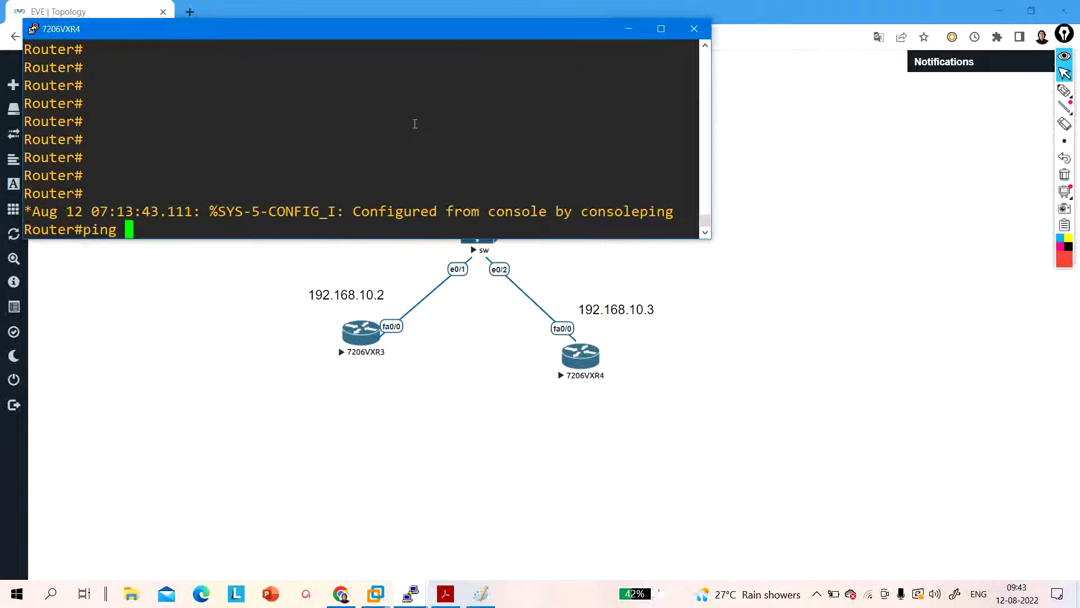
pyautogui.write(' 192.168.10.1')
pyautogui.press('Return')
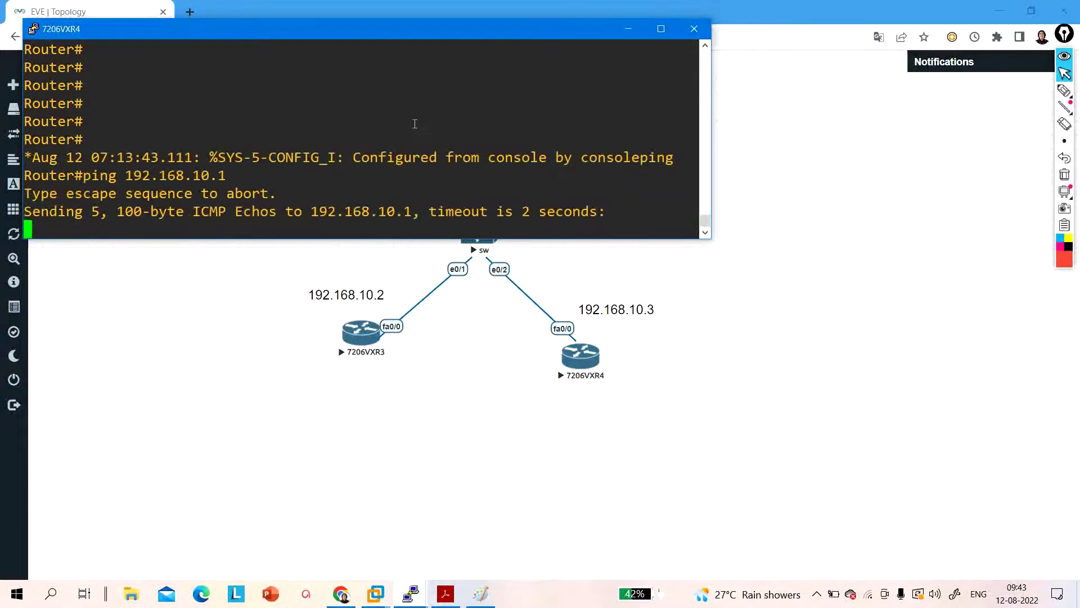
# Ping 192.168.10.2 from 7206VXR4 by editing the previous ping command.
pyautogui.press('Return')
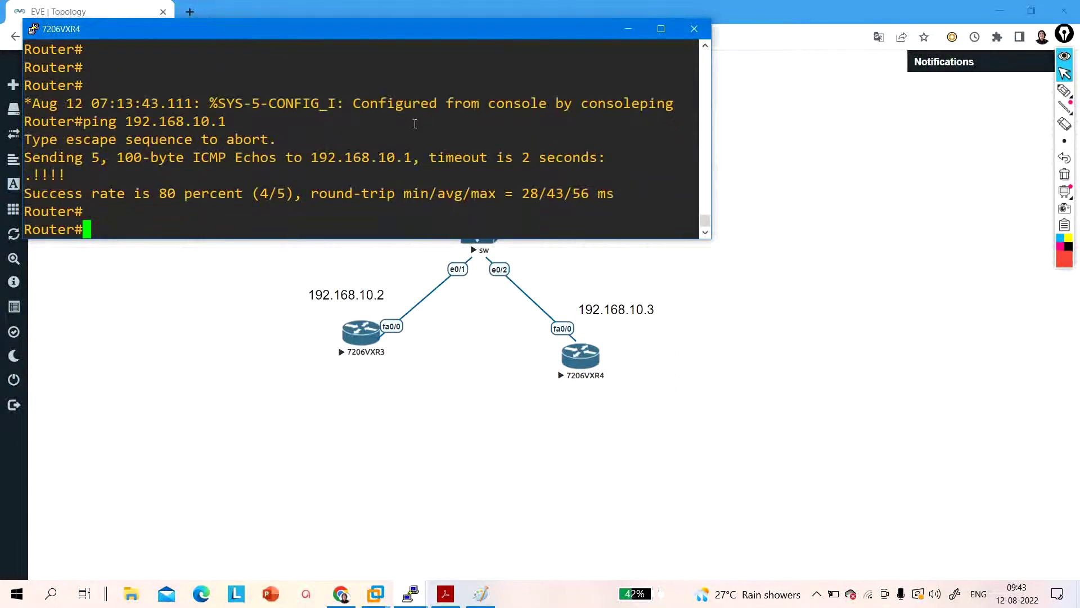
pyautogui.press('Return')
pyautogui.press('Return')
pyautogui.press('Return')
pyautogui.press('Up')
pyautogui.press('BackSpace')
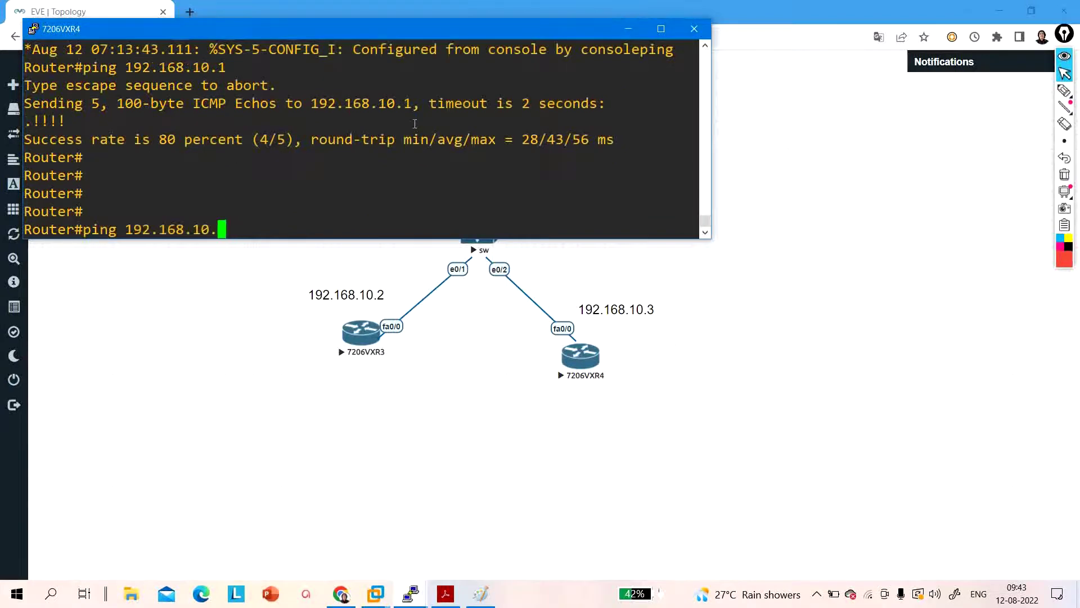
pyautogui.write('2')
pyautogui.press('Return')
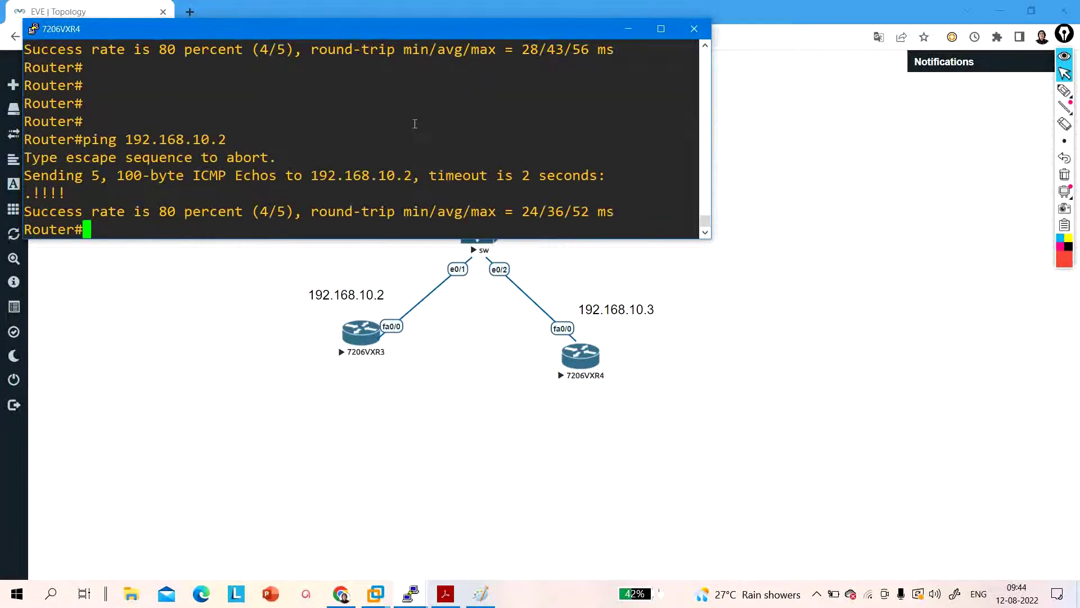
# Minimize the 7206VXR4 console, draw red arrows linking the three routers, then clear them.
pyautogui.click(621, 33)
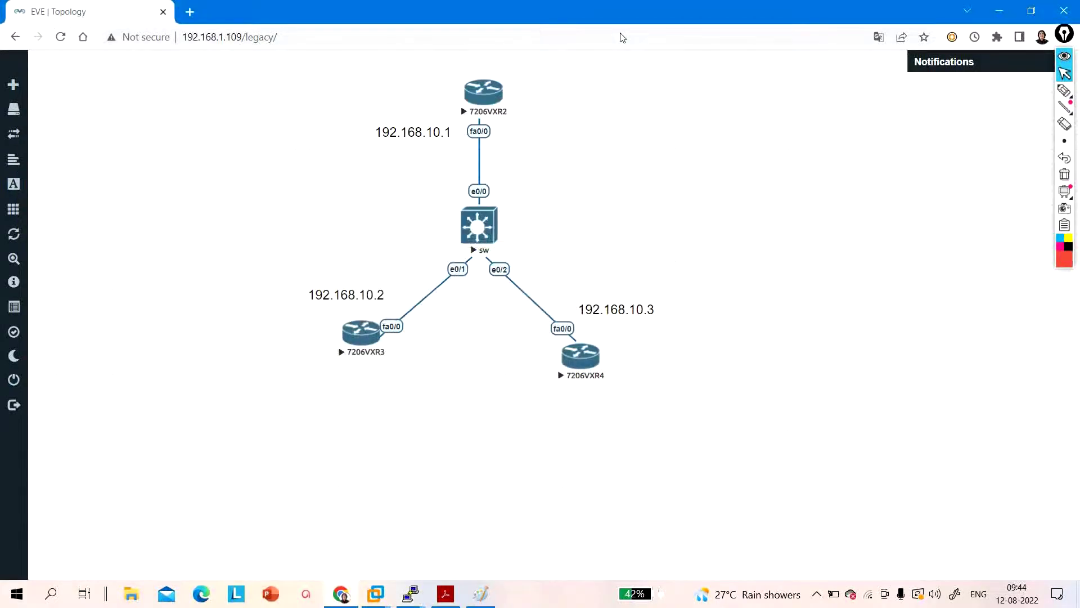
pyautogui.click(1064, 90)
pyautogui.moveTo(401, 339)
pyautogui.mouseDown()
pyautogui.moveTo(515, 335)
pyautogui.moveTo(500, 350)
pyautogui.mouseUp()
pyautogui.moveTo(411, 321); pyautogui.dragTo(414, 354)
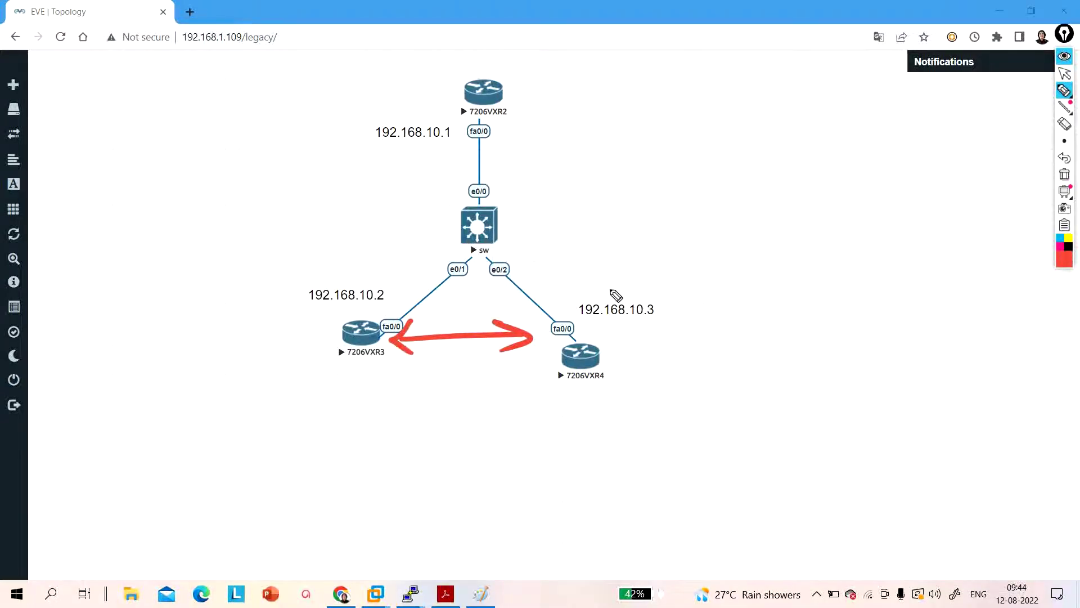
pyautogui.moveTo(392, 295)
pyautogui.mouseDown()
pyautogui.moveTo(415, 278)
pyautogui.moveTo(453, 145)
pyautogui.moveTo(467, 167)
pyautogui.mouseUp()
pyautogui.moveTo(638, 295)
pyautogui.mouseDown()
pyautogui.moveTo(517, 170)
pyautogui.moveTo(523, 138)
pyautogui.moveTo(497, 147)
pyautogui.mouseUp()
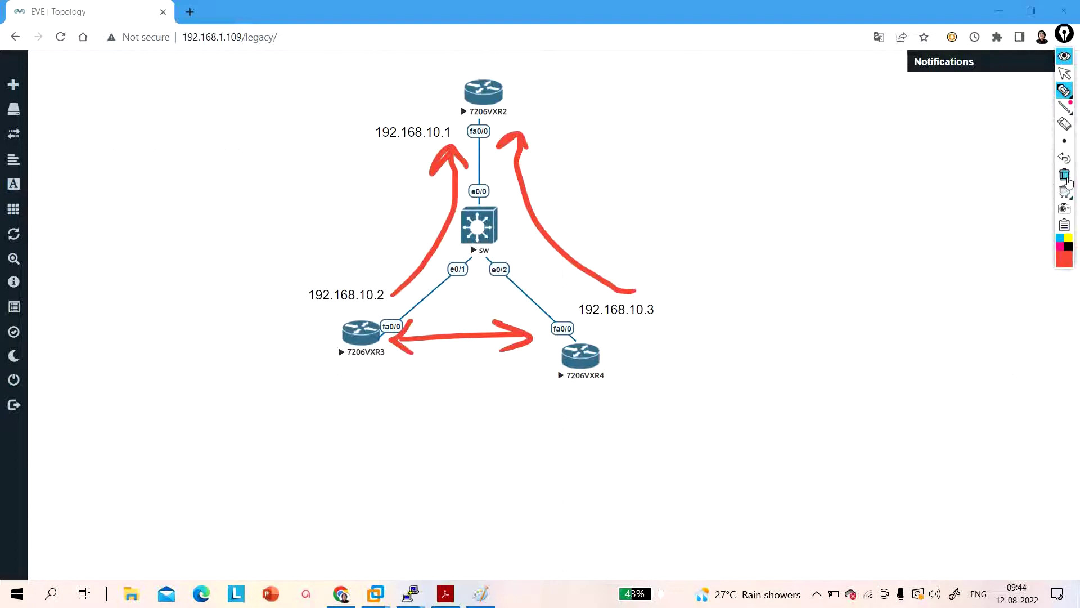
pyautogui.click(1065, 177)
# Circle switch ports e0/0, e0/1 and e0/2 with arrows at e0/1 and e0/2, then erase everything.
pyautogui.moveTo(506, 186)
pyautogui.mouseDown()
pyautogui.moveTo(472, 175)
pyautogui.moveTo(457, 196)
pyautogui.moveTo(491, 207)
pyautogui.moveTo(511, 180)
pyautogui.moveTo(454, 201)
pyautogui.mouseUp()
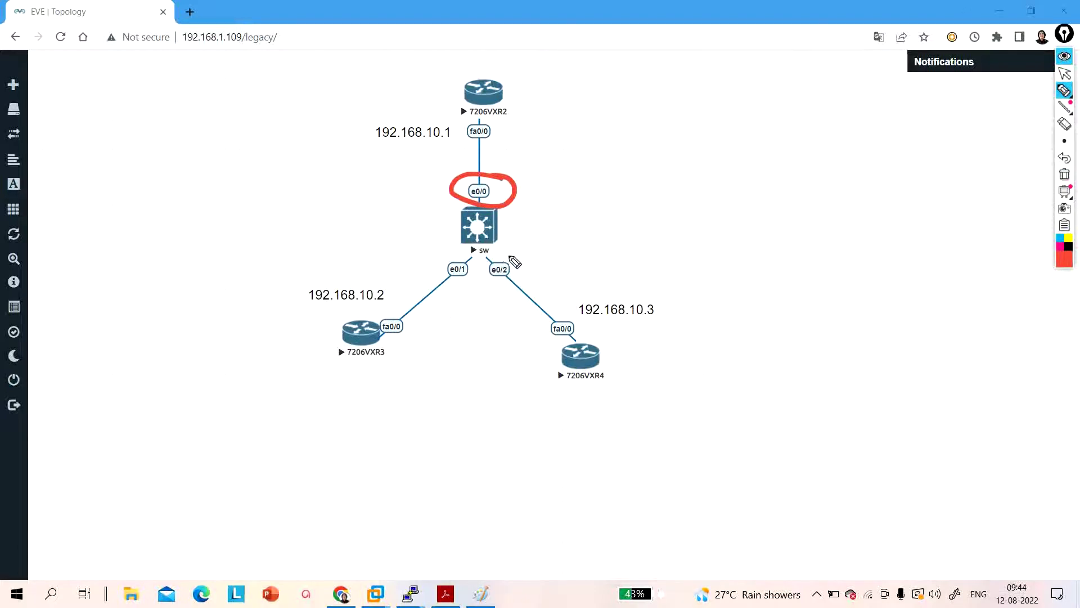
pyautogui.moveTo(509, 254)
pyautogui.mouseDown()
pyautogui.moveTo(445, 253)
pyautogui.moveTo(432, 274)
pyautogui.moveTo(487, 291)
pyautogui.moveTo(515, 287)
pyautogui.moveTo(506, 251)
pyautogui.mouseUp()
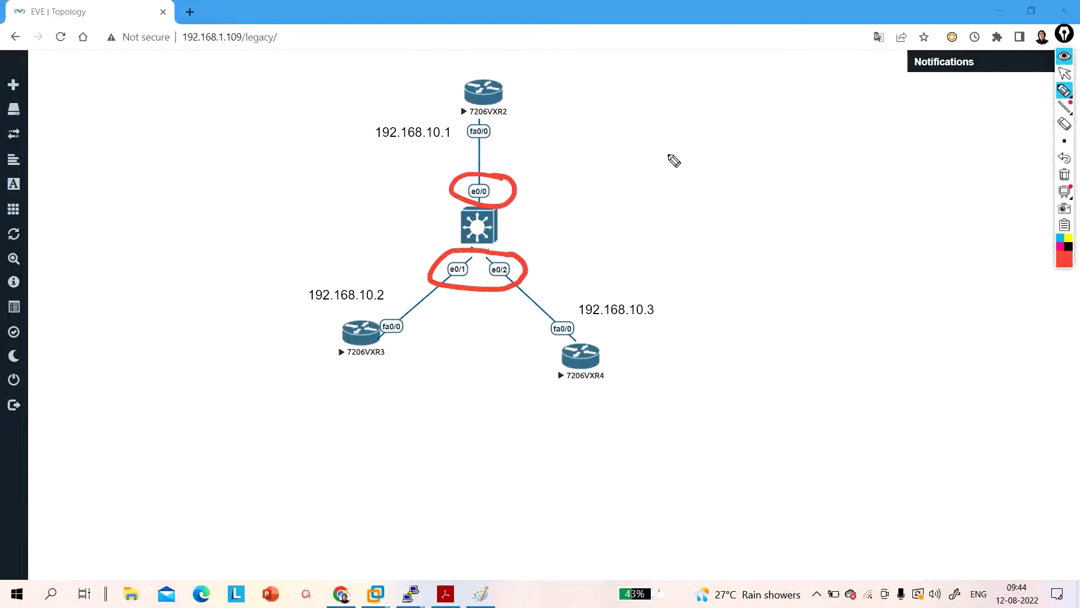
pyautogui.moveTo(425, 259)
pyautogui.mouseDown()
pyautogui.moveTo(425, 244)
pyautogui.moveTo(413, 273)
pyautogui.mouseUp()
pyautogui.moveTo(554, 258); pyautogui.dragTo(537, 301)
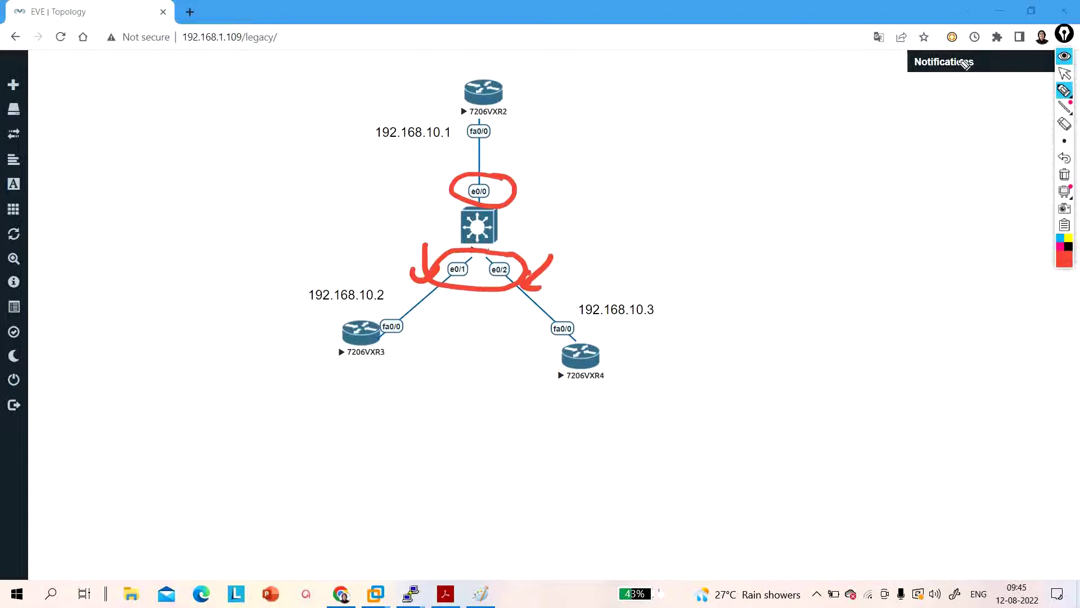
pyautogui.click(1065, 175)
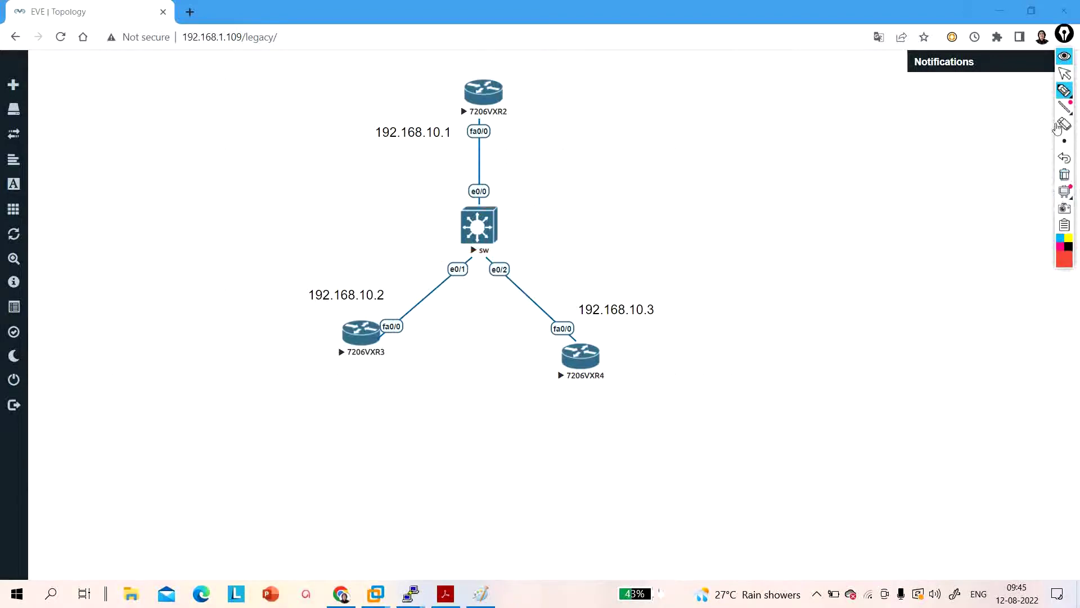
# Bring the sw switch console forward and enter privileged, then global configuration mode.
pyautogui.click(1071, 76)
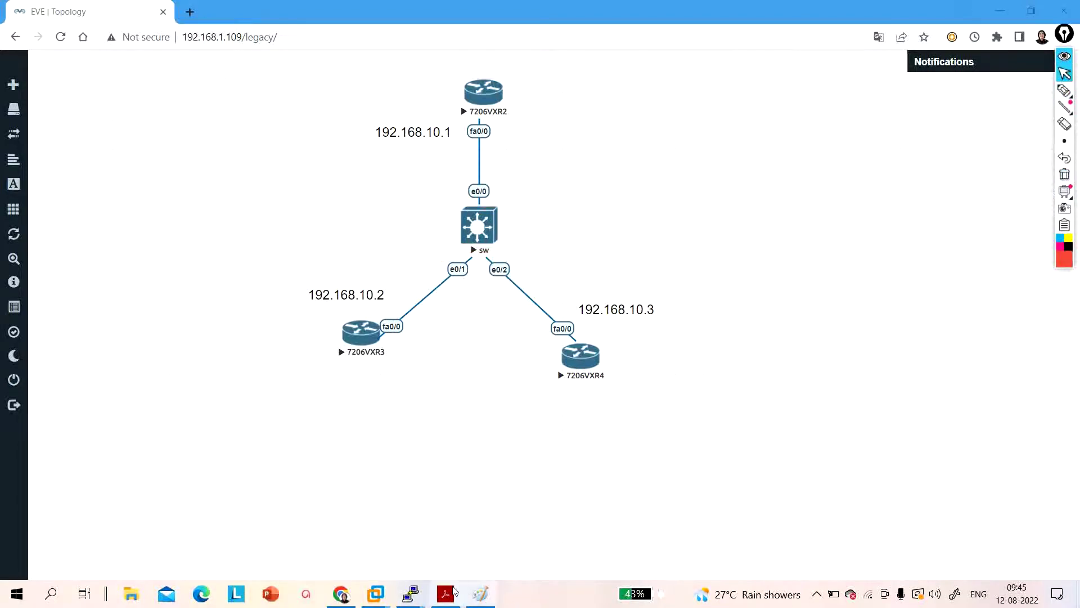
pyautogui.moveTo(403, 598)
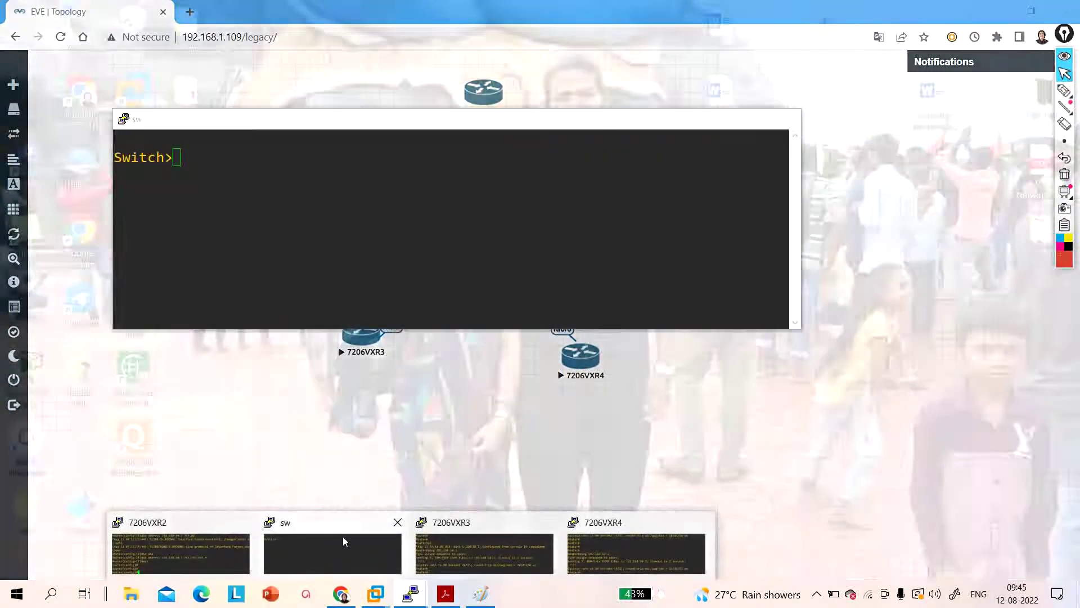
pyautogui.click(342, 536)
pyautogui.moveTo(420, 119); pyautogui.dragTo(492, 313)
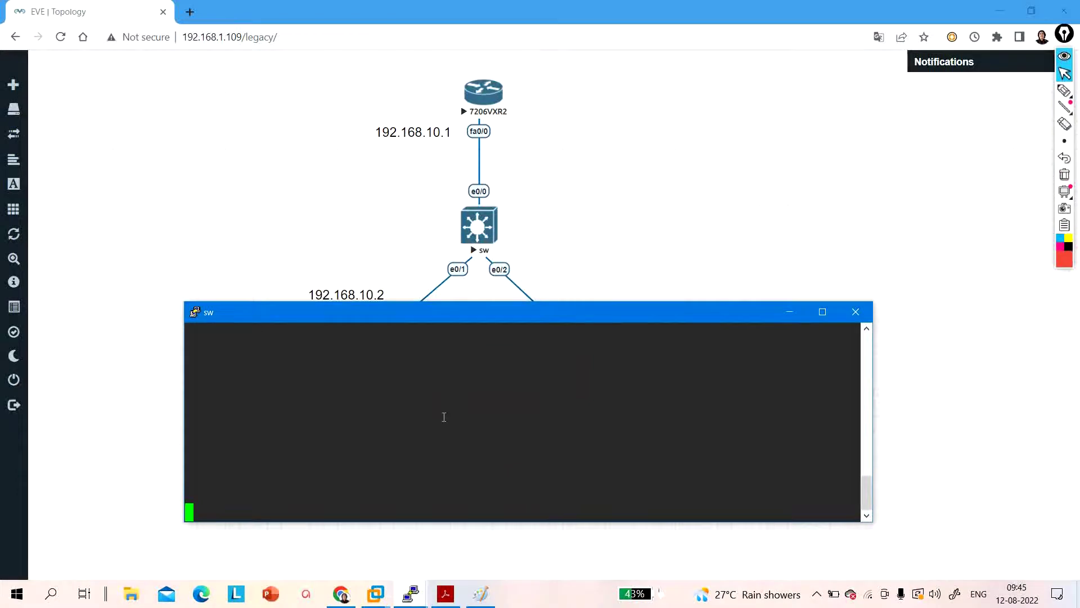
pyautogui.press('Return')
pyautogui.press('Return')
pyautogui.press('Return')
pyautogui.press('Return')
pyautogui.press('Return')
pyautogui.press('Return')
pyautogui.write('en')
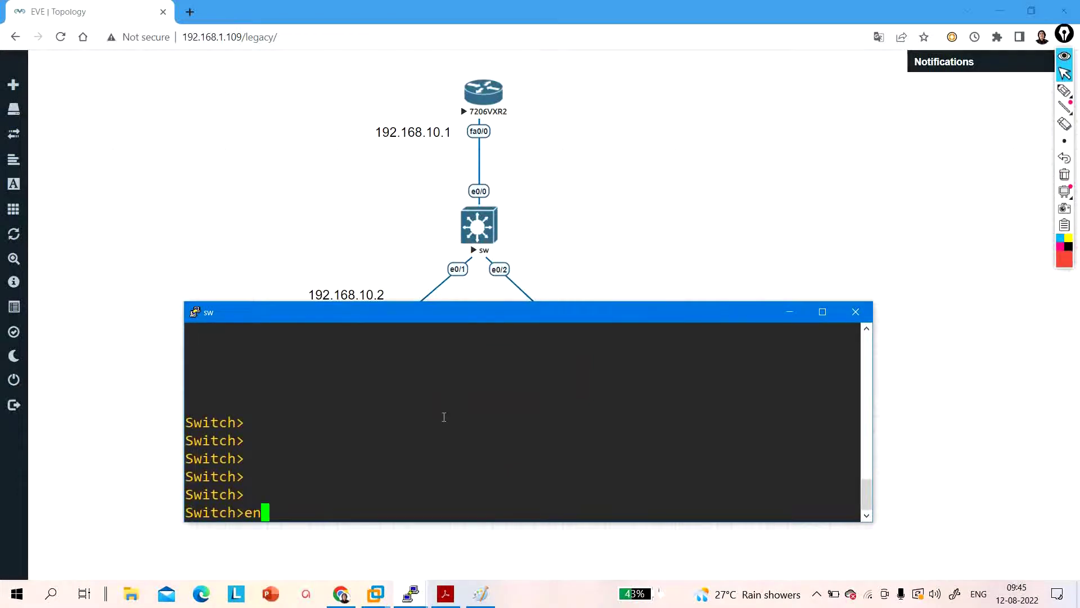
pyautogui.press('Return')
pyautogui.press('Return')
pyautogui.write('conf')
pyautogui.press('Tab')
pyautogui.press('Return')
pyautogui.press('Return')
pyautogui.press('Return')
pyautogui.press('Return')
pyautogui.press('Return')
# Select switch ports with interface range ethernet 0/1 - 2.
pyautogui.write('int')
pyautogui.press('Tab')
pyautogui.write('r')
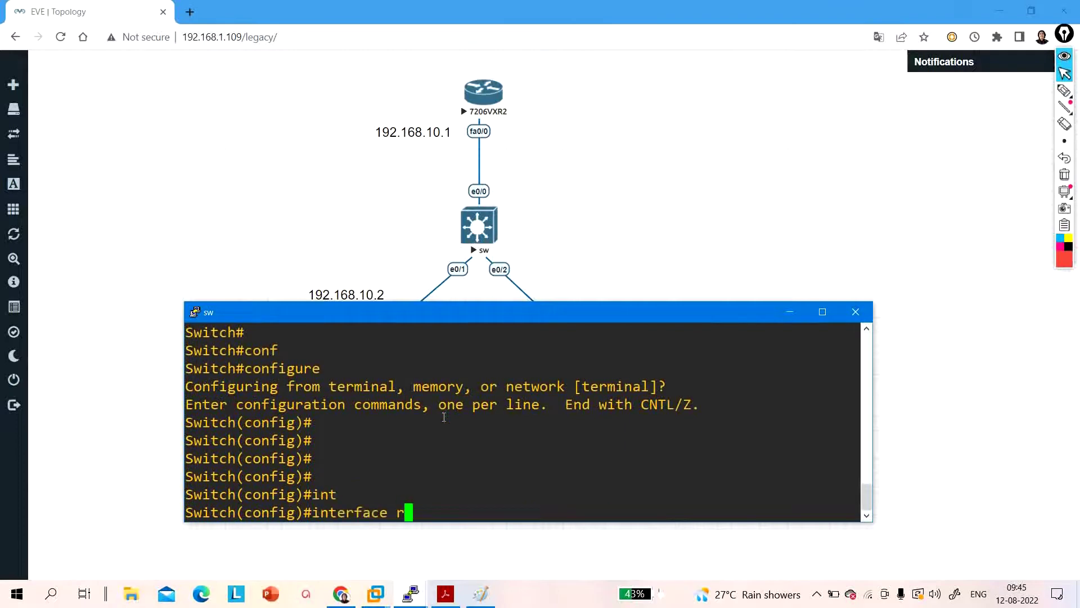
pyautogui.press('Tab')
pyautogui.write('e')
pyautogui.press('Tab')
pyautogui.write('0/1 - 2')
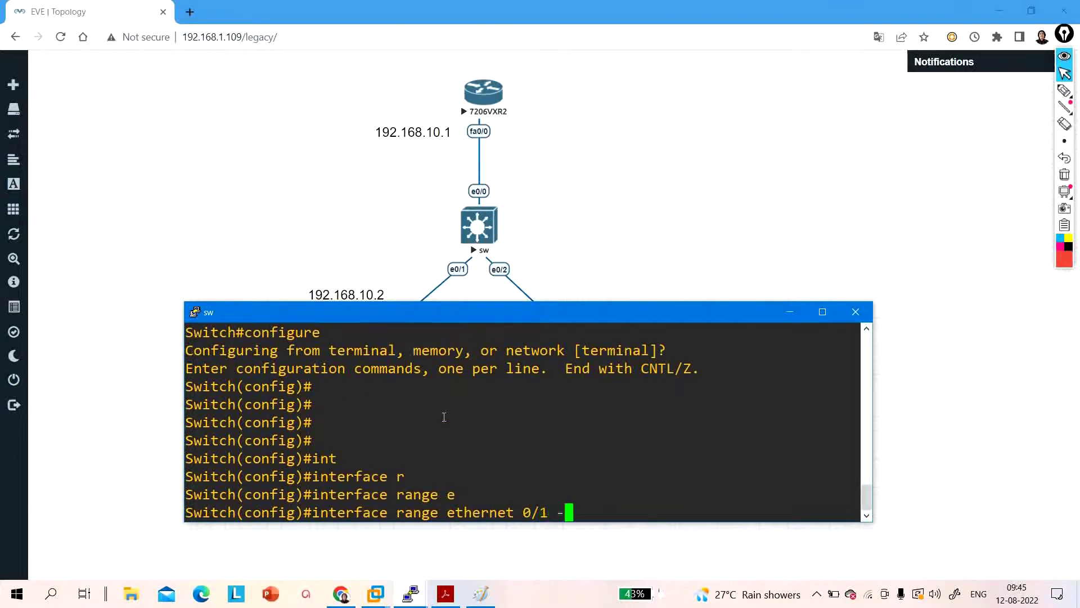
pyautogui.press('Return')
# Apply 'switchport protected' to ethernet 0/1 and 0/2.
pyautogui.write('sw')
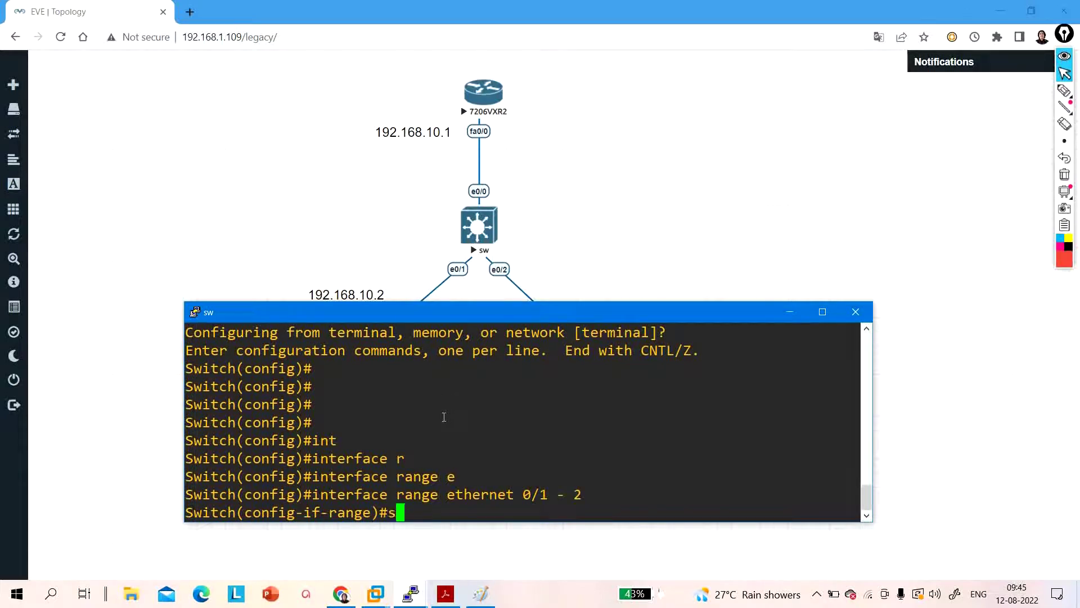
pyautogui.press('Tab')
pyautogui.write('pr')
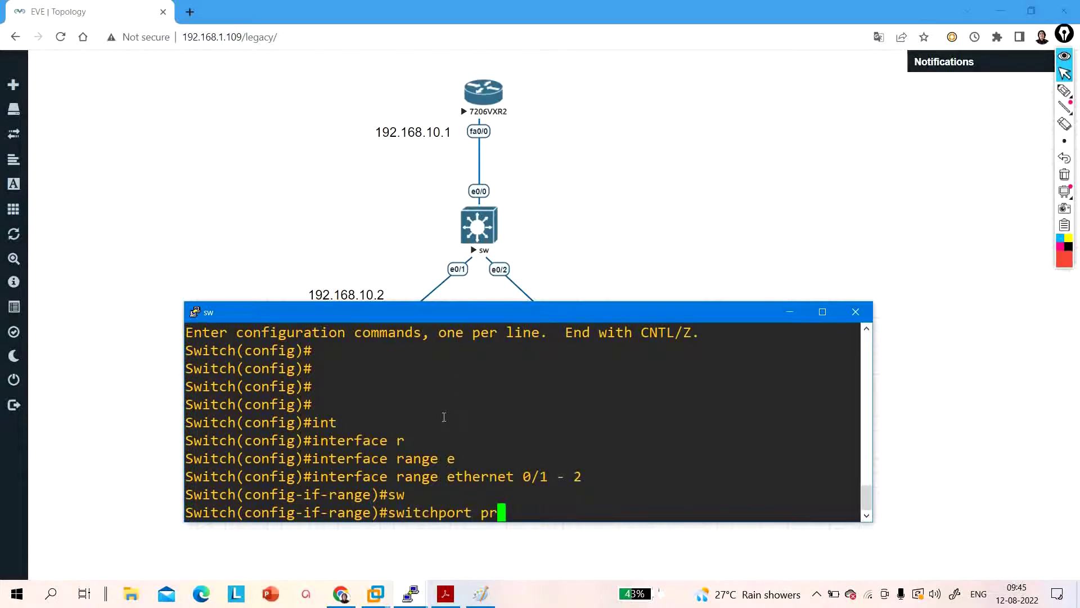
pyautogui.press('Tab')
pyautogui.write('o')
pyautogui.press('Tab')
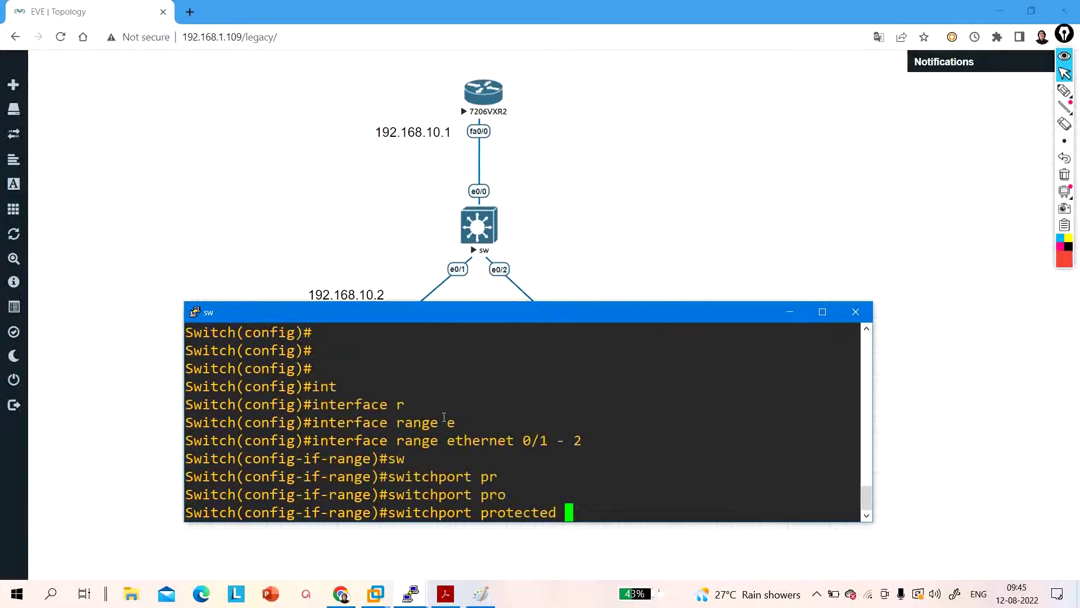
pyautogui.press('Return')
# Exit the interface range back to global configuration and maximize the console.
pyautogui.moveTo(576, 499); pyautogui.dragTo(394, 497)
pyautogui.press('Return')
pyautogui.press('Return')
pyautogui.press('Return')
pyautogui.press('Return')
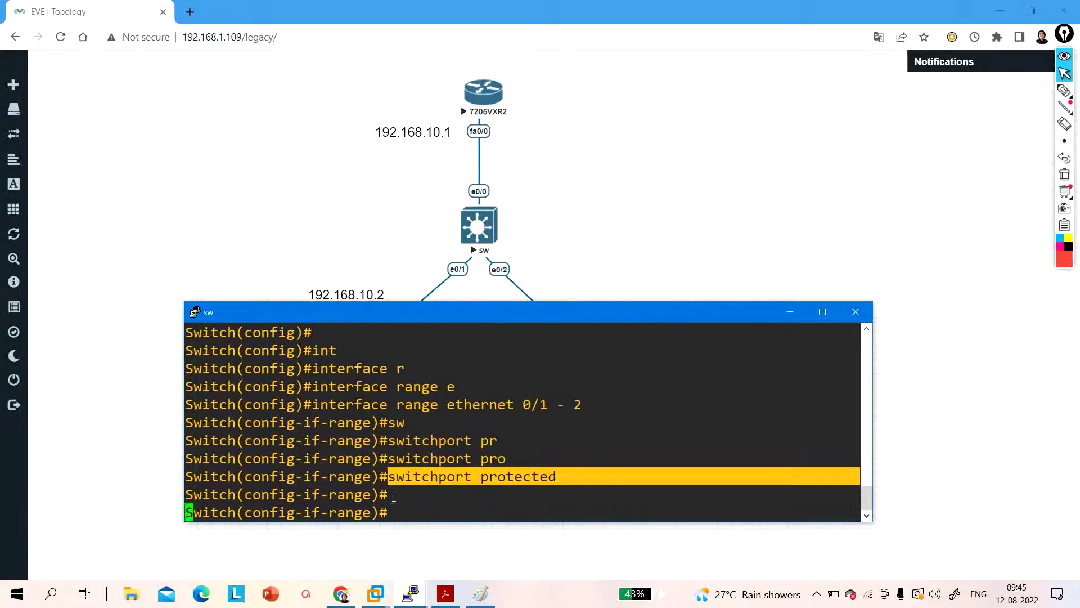
pyautogui.write('exi')
pyautogui.press('Return')
pyautogui.press('Return')
pyautogui.press('Return')
pyautogui.press('Return')
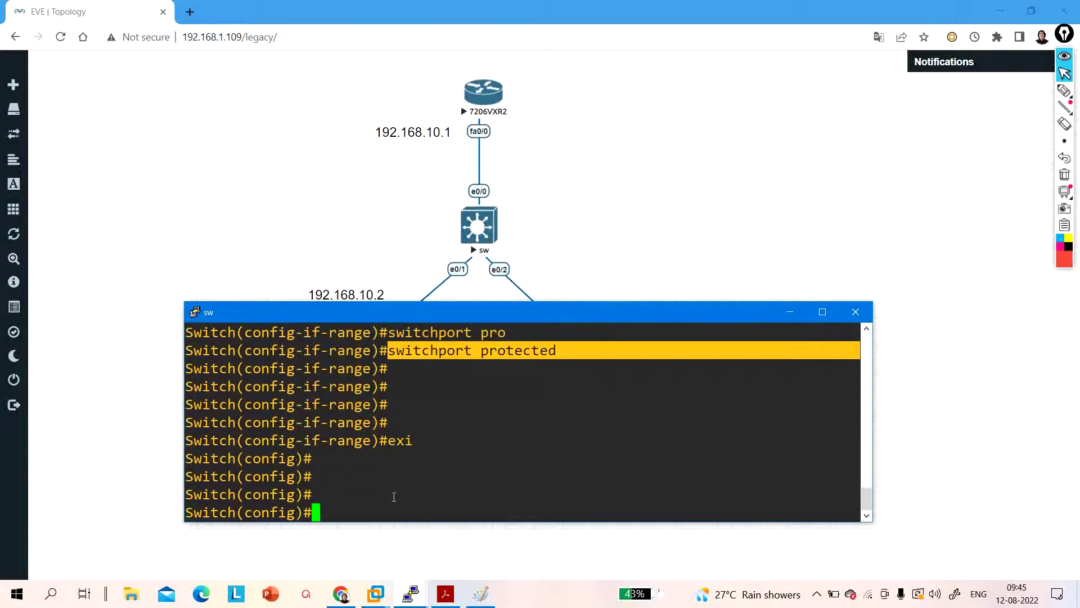
pyautogui.click(823, 312)
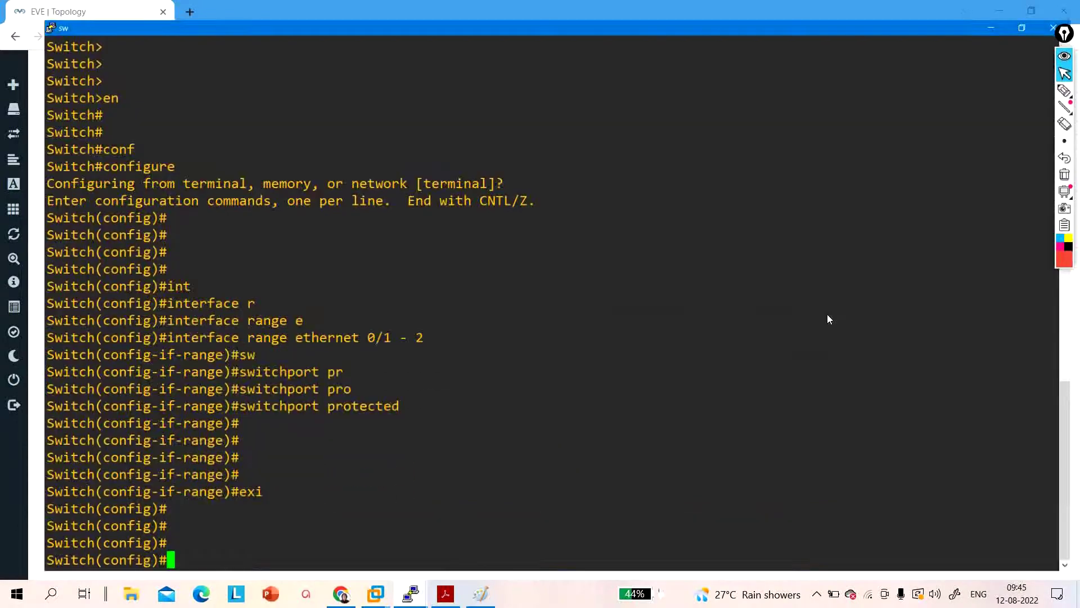
# Leave configuration mode and confirm 'show interfaces ethernet 0/1 switchport' reports Protected: true.
pyautogui.press('Return')
pyautogui.hotkey('ctrl', 'z')
pyautogui.press('Return')
pyautogui.press('Return')
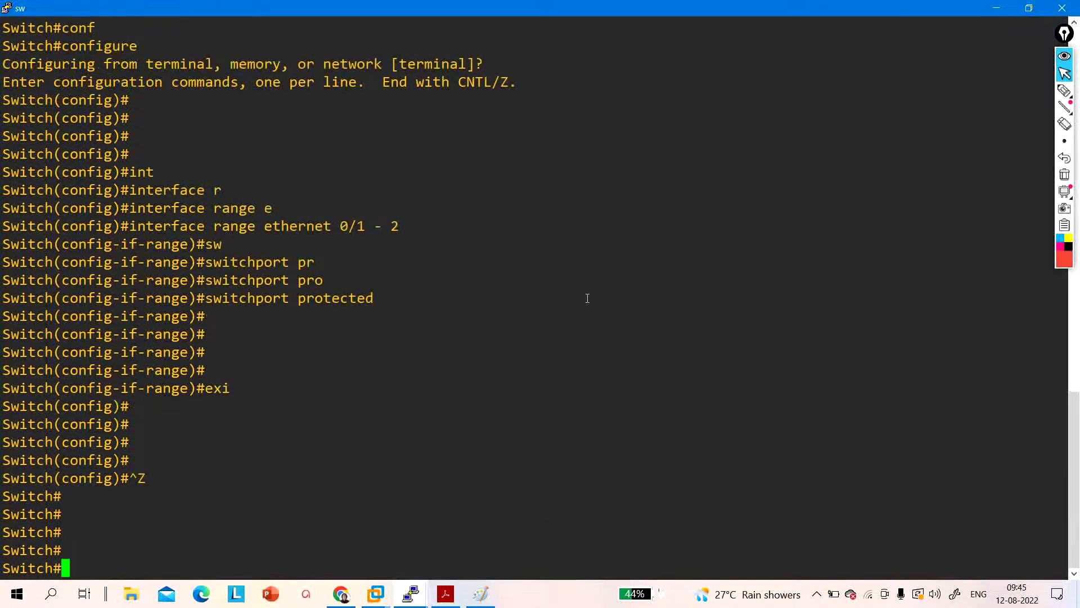
pyautogui.press('Return')
pyautogui.press('Return')
pyautogui.write('sh')
pyautogui.press('Tab')
pyautogui.write('in')
pyautogui.press('Tab')
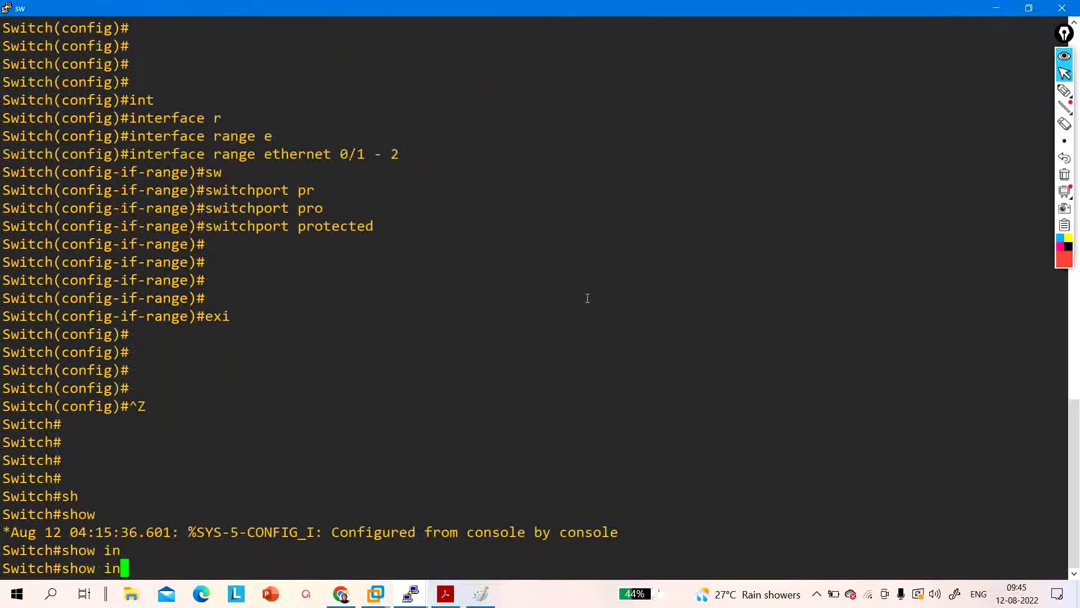
pyautogui.write('t')
pyautogui.press('Tab')
pyautogui.write('fa')
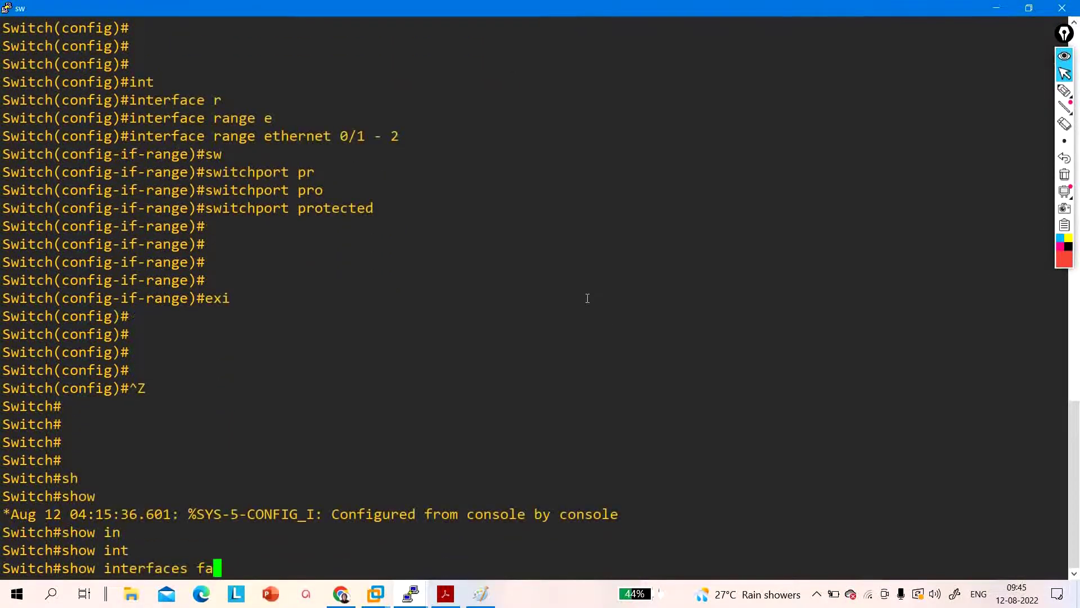
pyautogui.press('BackSpace')
pyautogui.press('BackSpace')
pyautogui.write('et')
pyautogui.press('Tab')
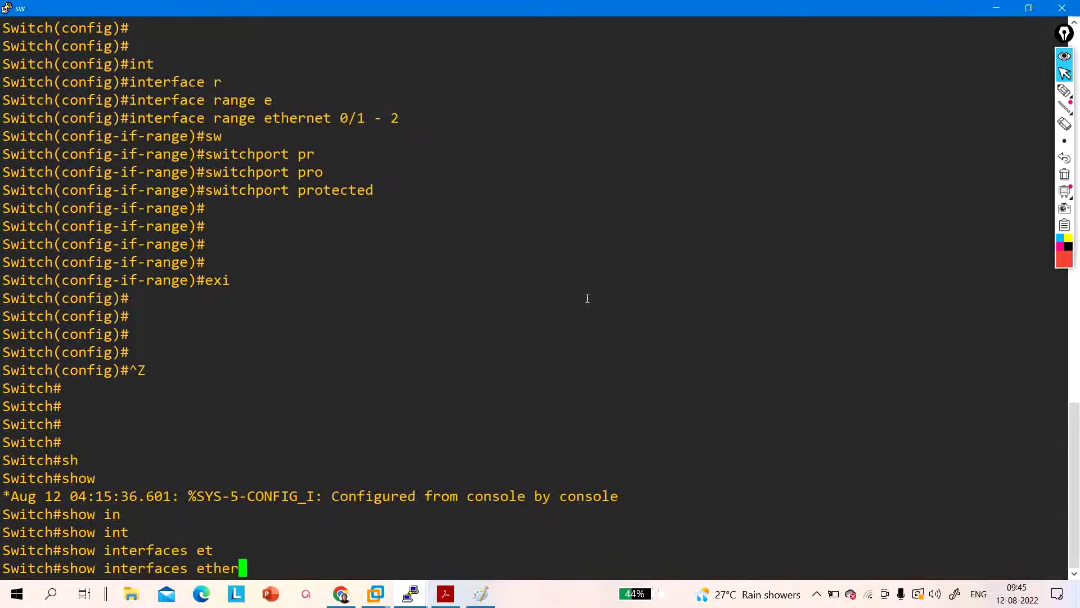
pyautogui.write('n')
pyautogui.press('Tab')
pyautogui.write('0/1 sw')
pyautogui.press('Tab')
pyautogui.press('Return')
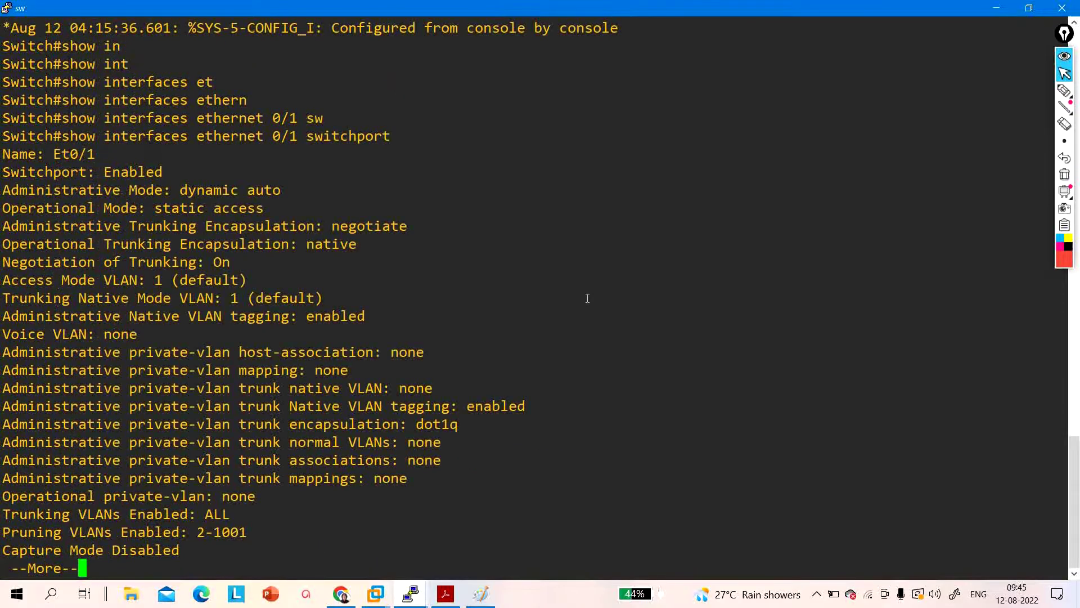
pyautogui.press('Return')
pyautogui.press('Return')
pyautogui.press('Return')
pyautogui.press('Return')
pyautogui.press('Return')
pyautogui.press('Return')
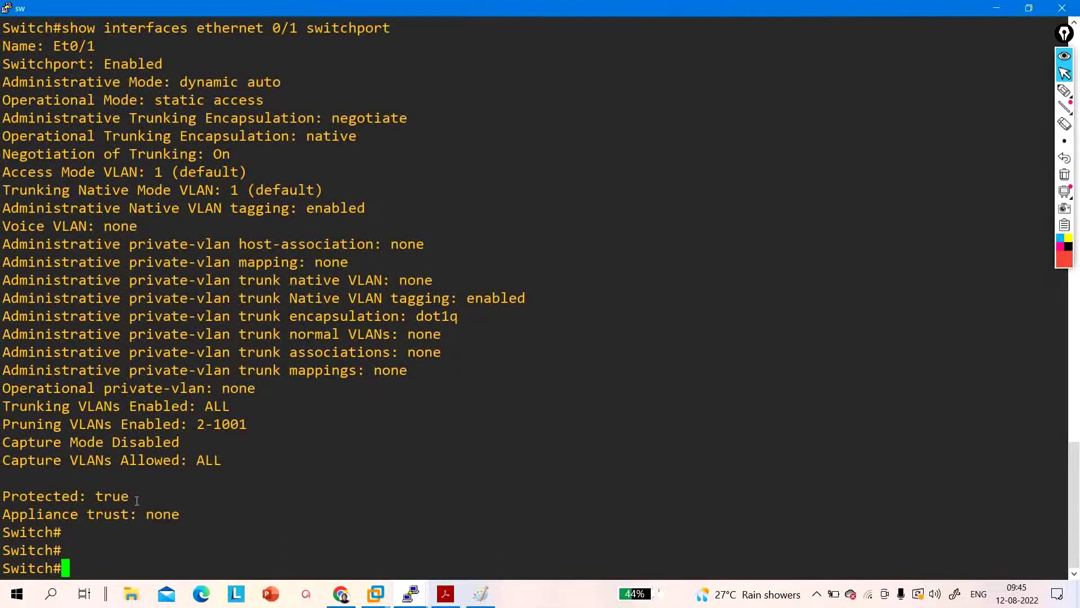
pyautogui.moveTo(137, 501); pyautogui.dragTo(11, 498)
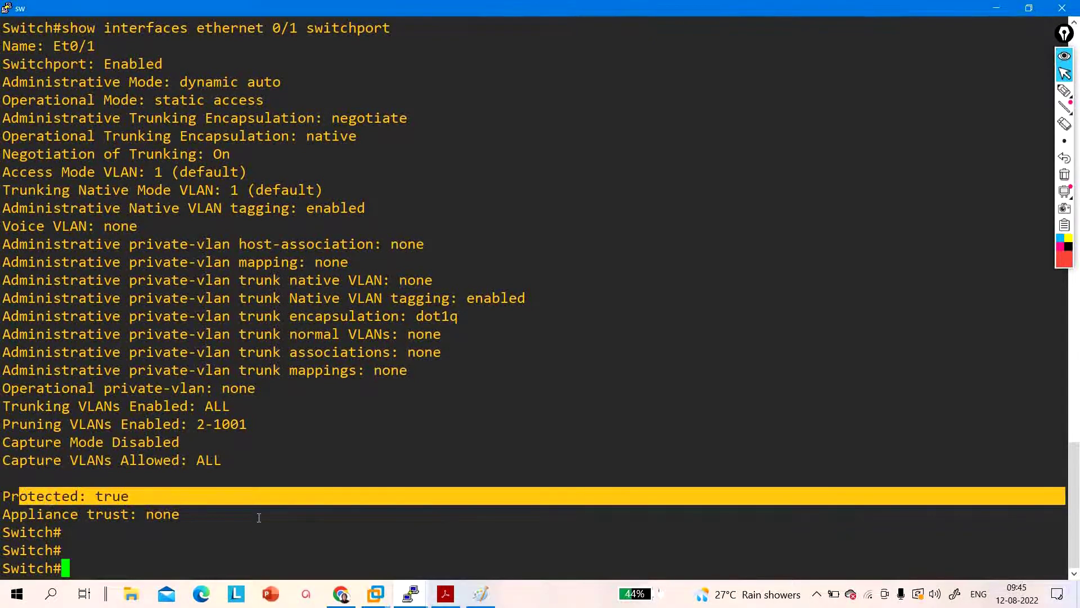
# Rerun the check for ethernet 0/0, confirm Protected: false, and minimize the console.
pyautogui.press('Return')
pyautogui.press('Up')
pyautogui.press('Left')
pyautogui.press('Left')
pyautogui.press('Left')
pyautogui.press('Left')
pyautogui.press('Left')
pyautogui.press('Left')
pyautogui.press('Left')
pyautogui.press('Left')
pyautogui.press('Left')
pyautogui.press('Left')
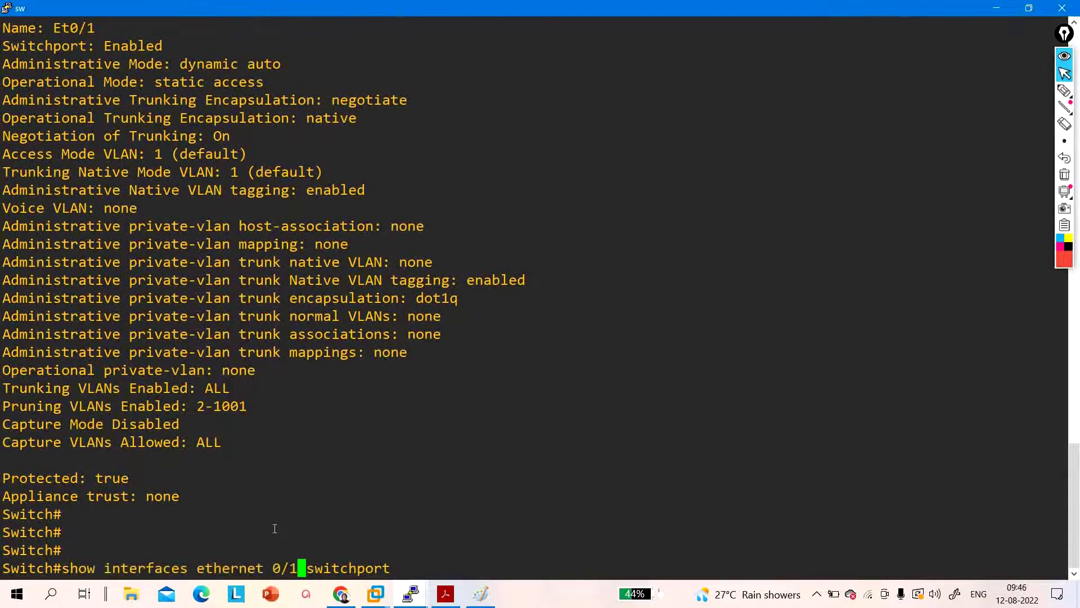
pyautogui.press('BackSpace')
pyautogui.write('0')
pyautogui.press('Return')
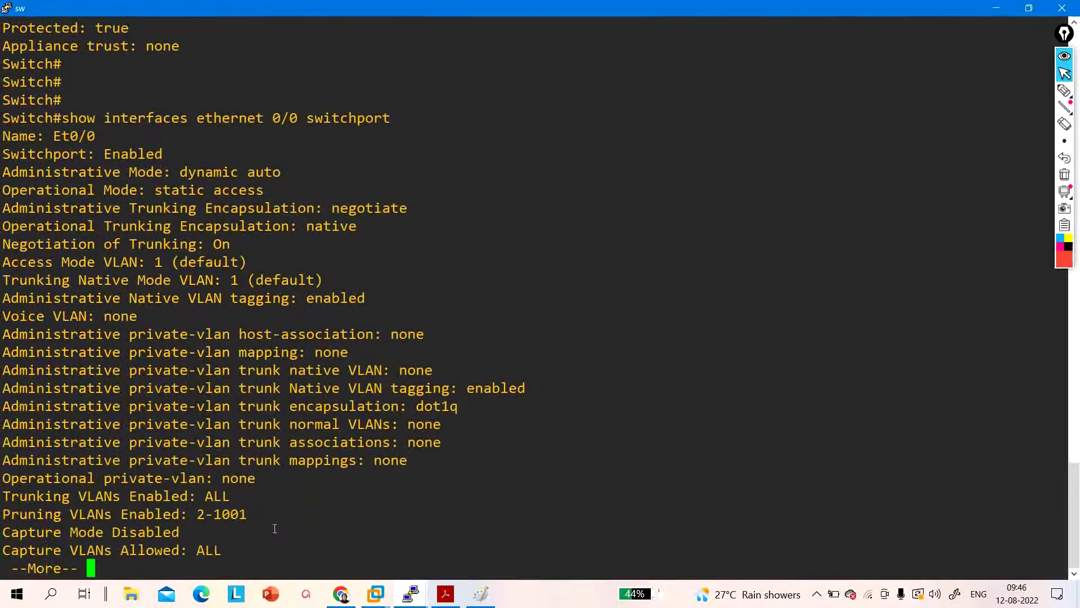
pyautogui.press('Return')
pyautogui.press('Return')
pyautogui.press('Return')
pyautogui.press('Return')
pyautogui.press('Return')
pyautogui.press('Return')
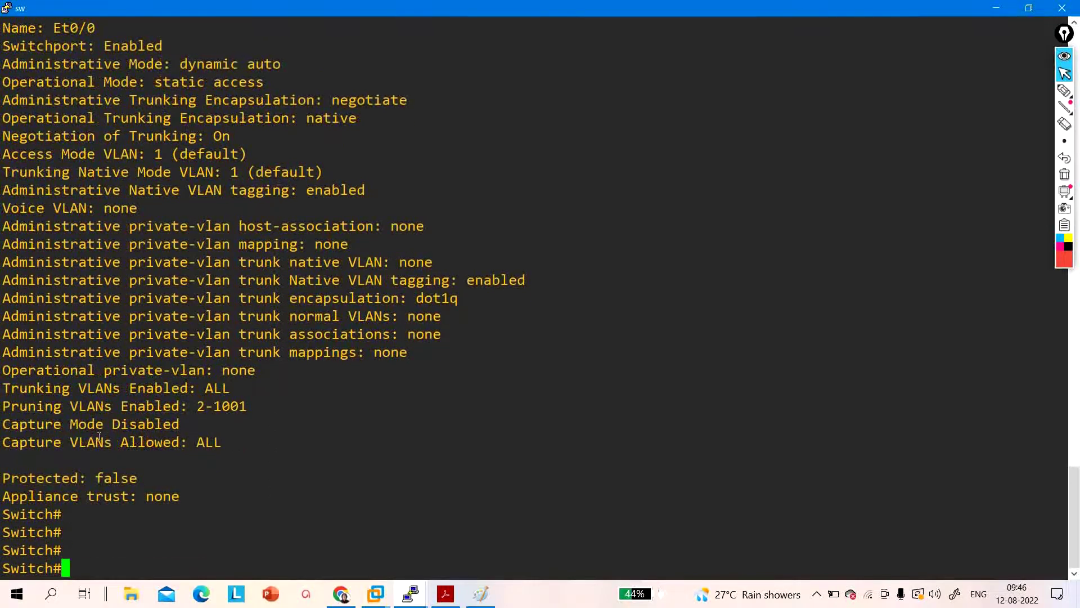
pyautogui.moveTo(143, 483); pyautogui.dragTo(2, 477)
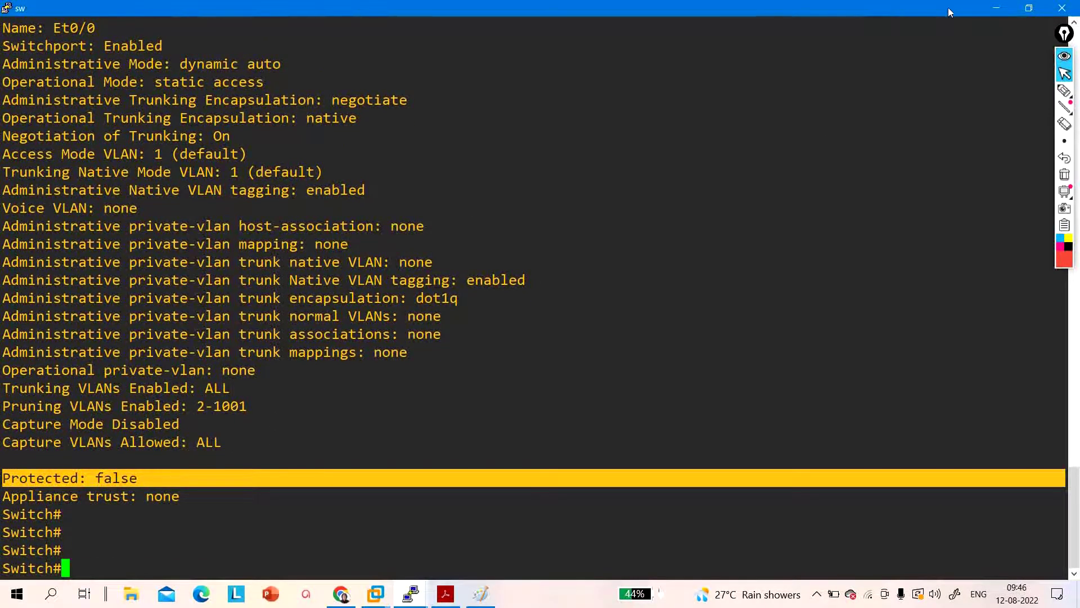
pyautogui.click(993, 12)
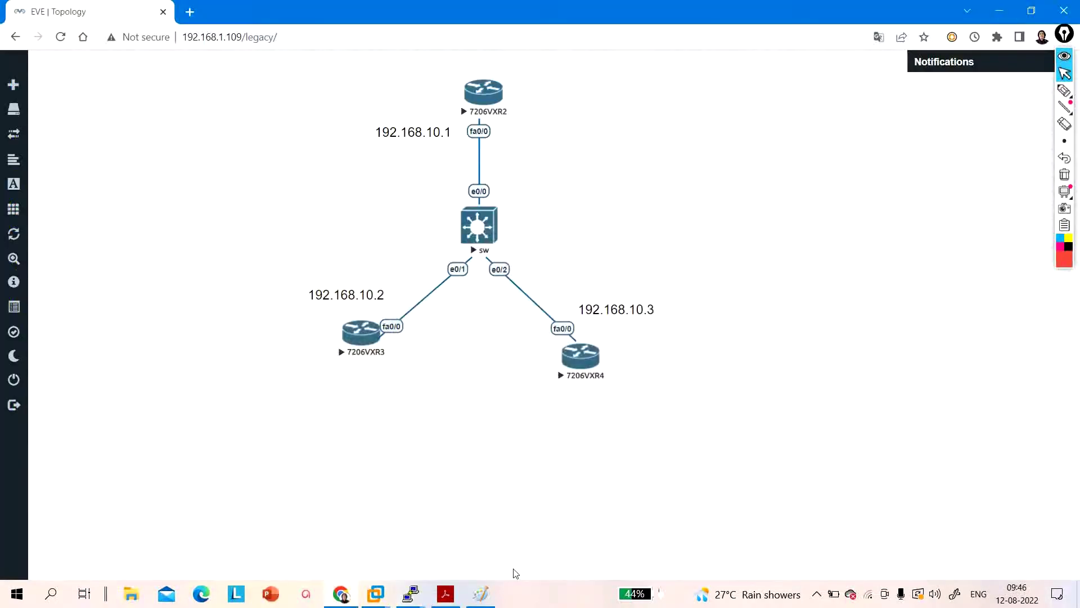
# Open the 7206VXR4 console and ping 192.168.10.1 successfully.
pyautogui.click(412, 592)
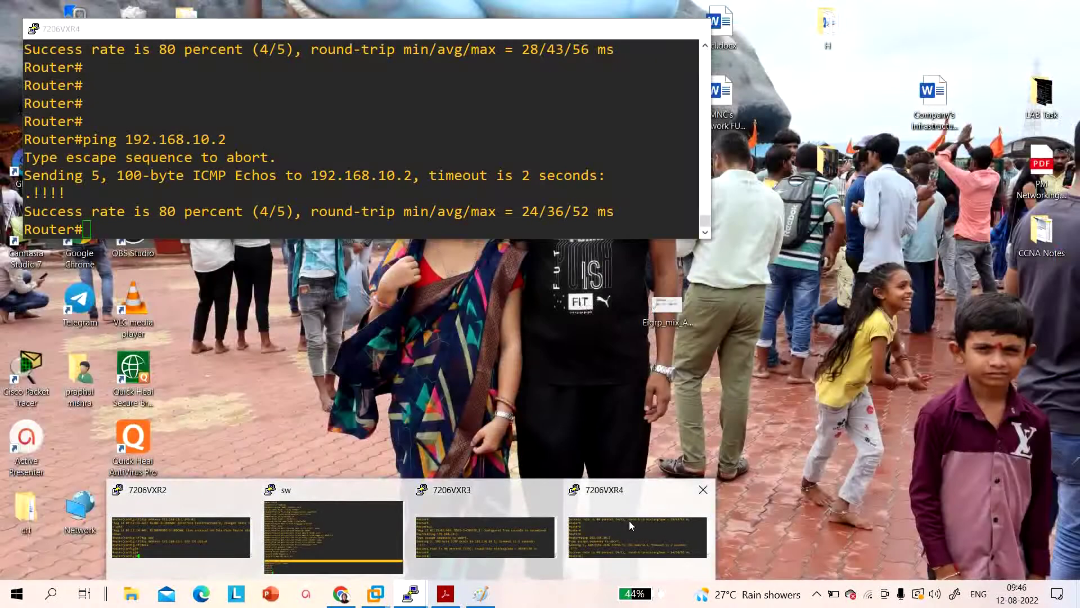
pyautogui.click(629, 521)
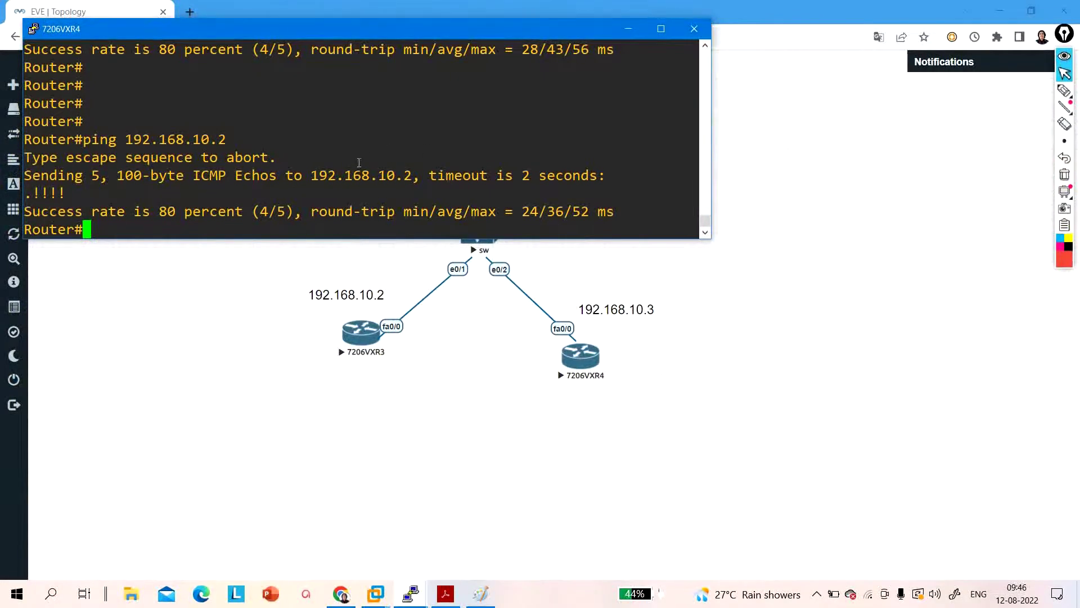
pyautogui.press('Return')
pyautogui.press('Return')
pyautogui.press('Return')
pyautogui.press('Up')
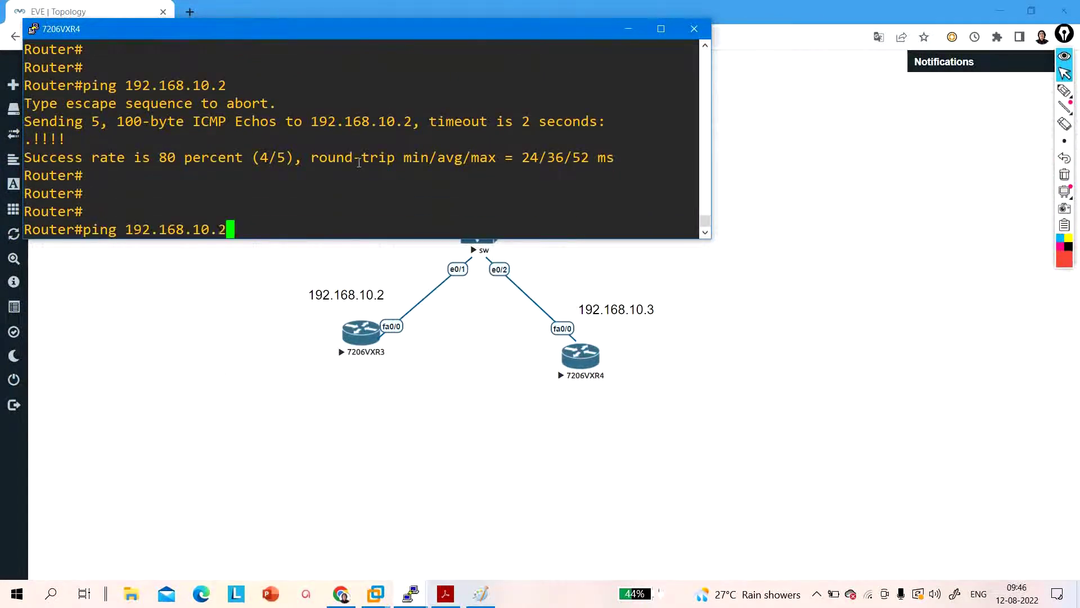
pyautogui.press('Return')
# Ping 192.168.10.2 from 7206VXR4 to show it no longer replies.
pyautogui.press('Return')
pyautogui.press('Return')
pyautogui.press('Return')
pyautogui.press('Return')
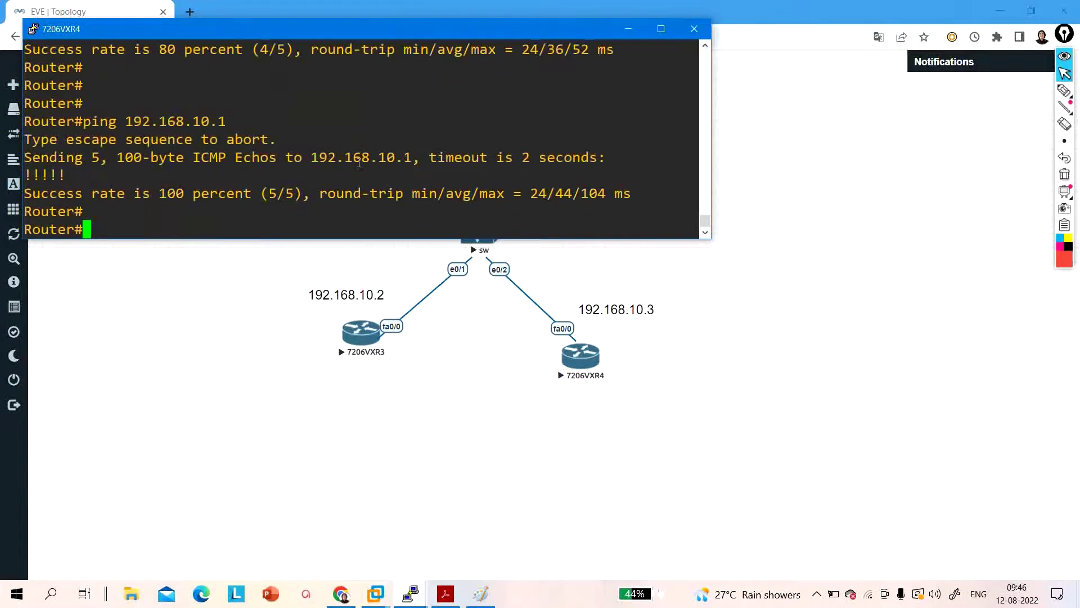
pyautogui.press('Up')
pyautogui.press('BackSpace')
pyautogui.write('2.168.10.2')
pyautogui.press('Return')
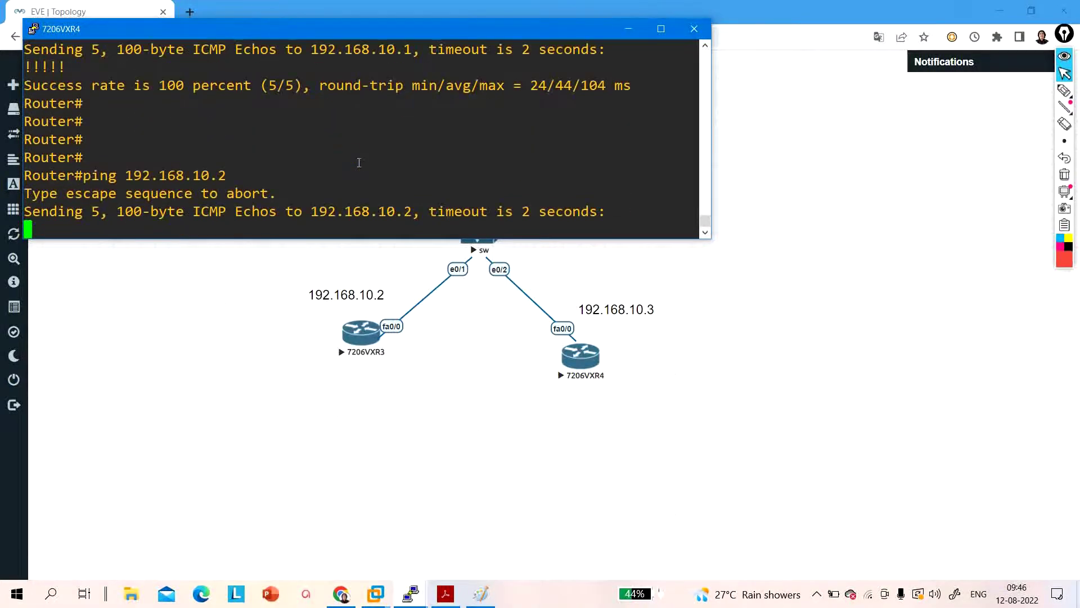